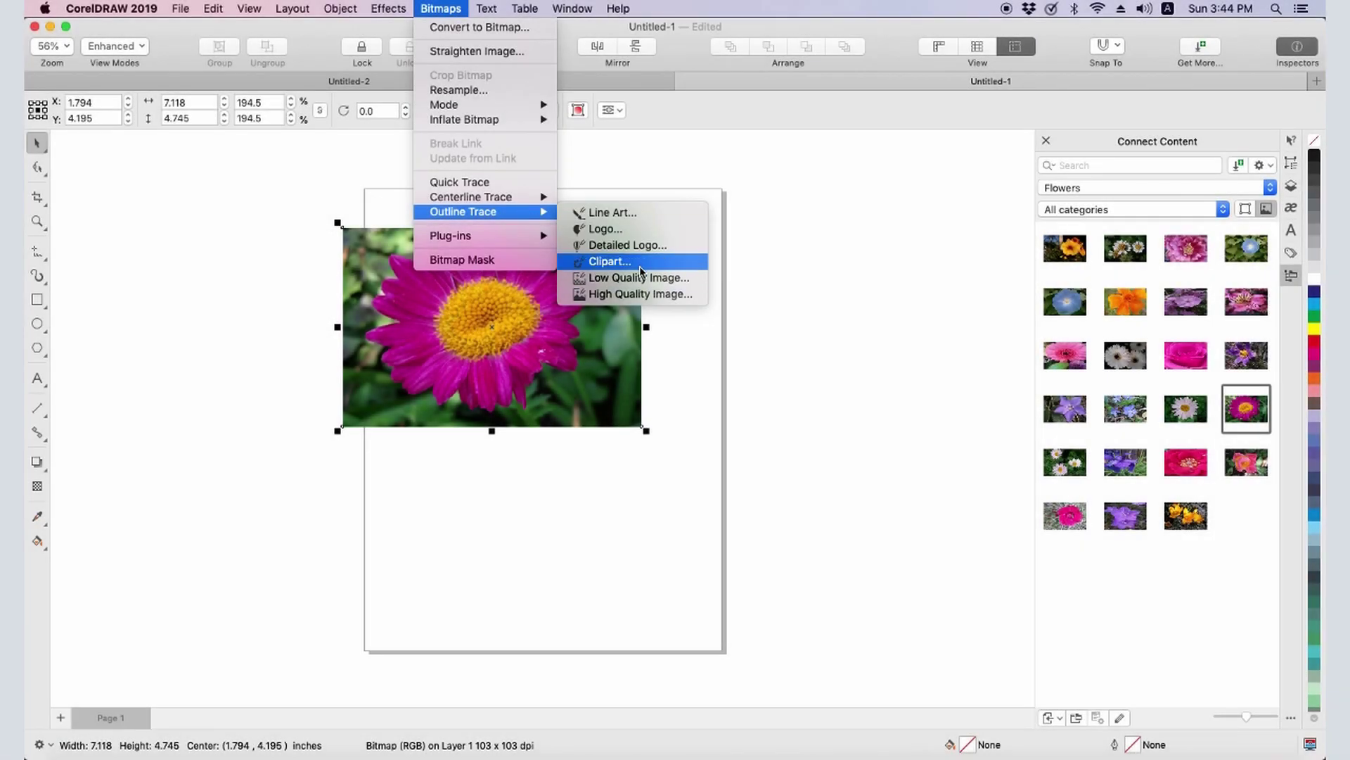
Step: Trace a photo as clipart, accept it and delete its unwanted background pieces
{"action": "left_click", "coordinate": [642, 271]}
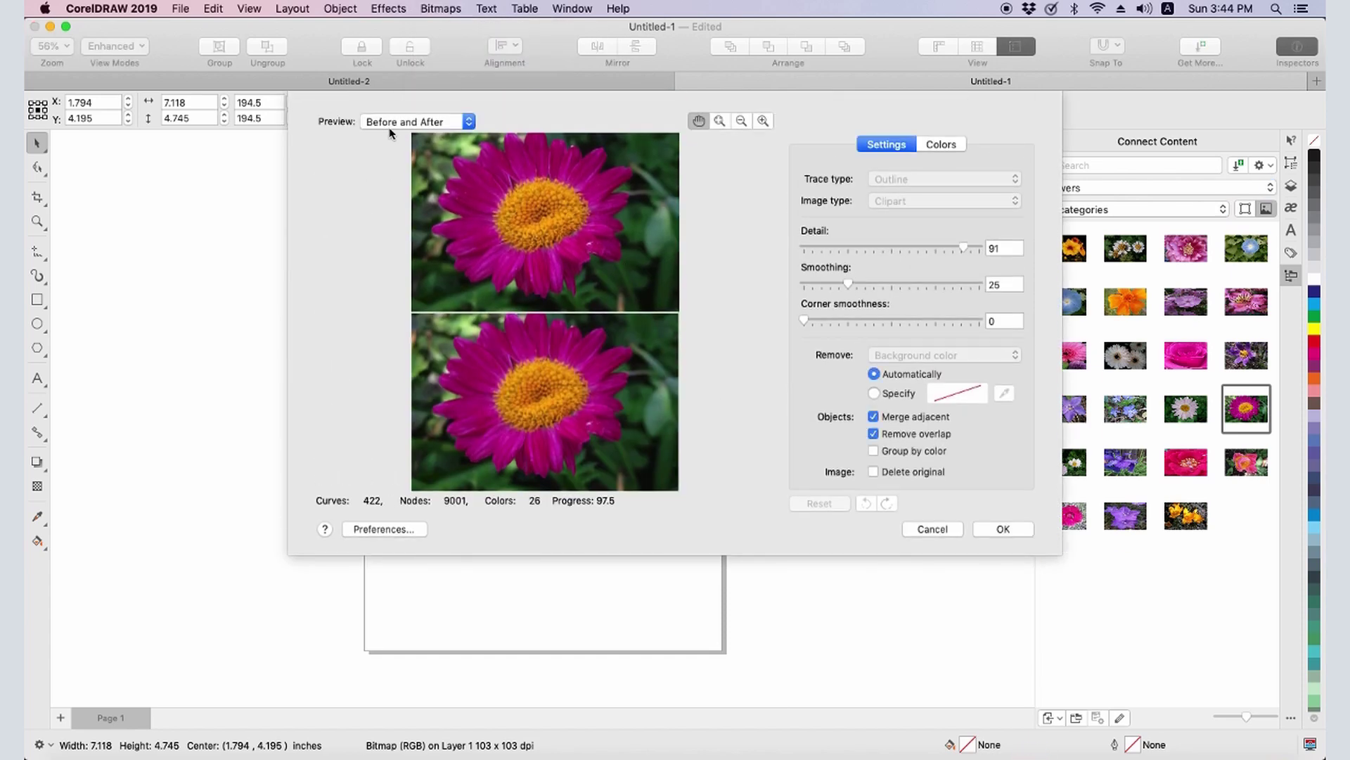
{"action": "left_click", "coordinate": [390, 125]}
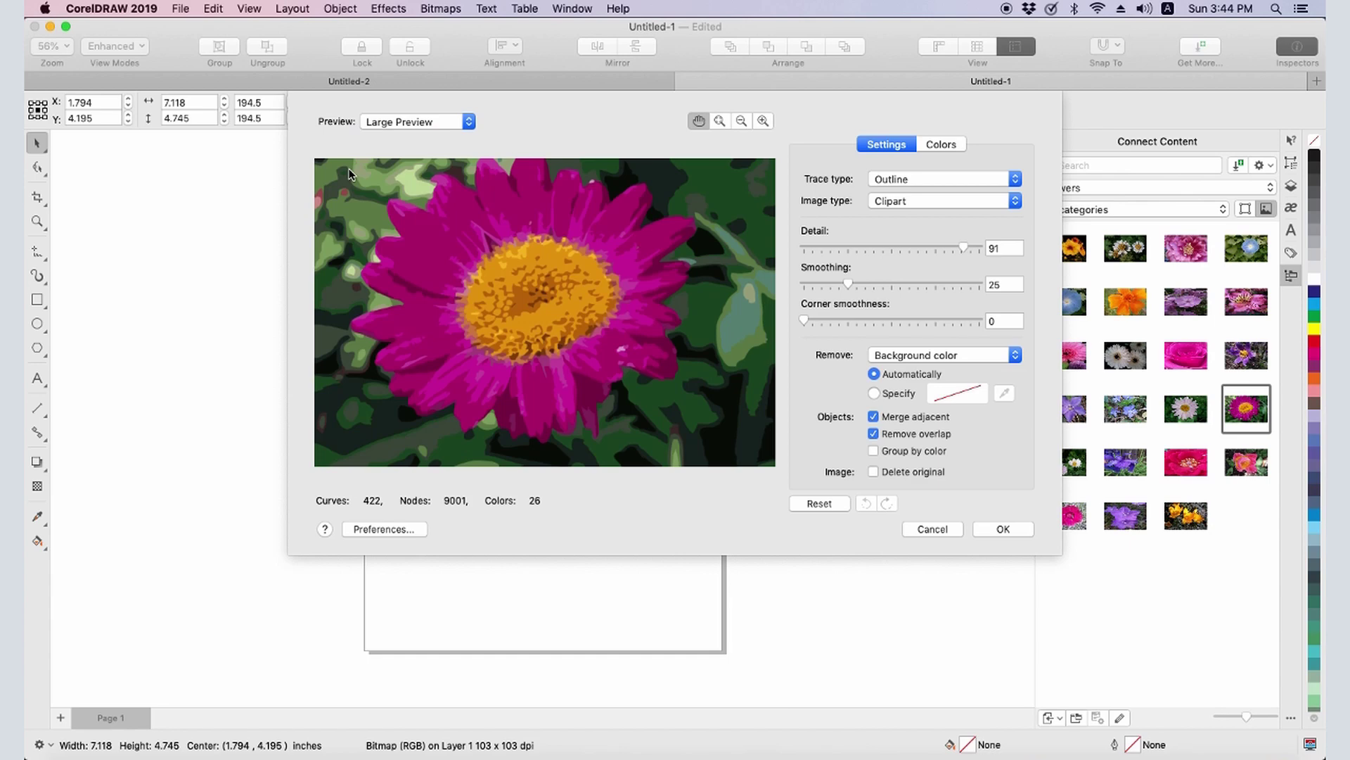
{"action": "key", "text": "Return"}
{"action": "left_click", "coordinate": [618, 358], "text": "ctrl"}
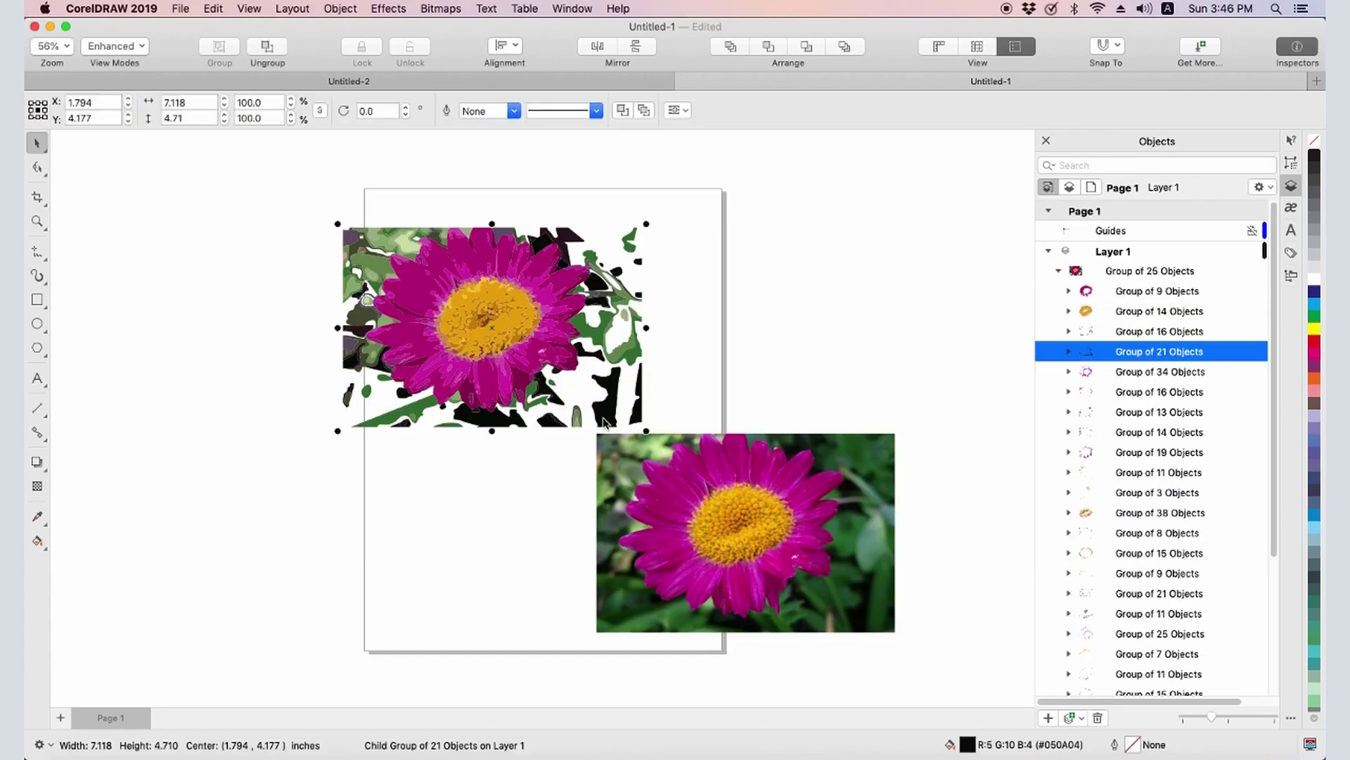
{"action": "key", "text": "Delete"}
{"action": "left_click", "coordinate": [618, 348], "text": "ctrl"}
{"action": "key", "text": "Delete"}
{"action": "left_click", "coordinate": [612, 316], "text": "ctrl"}
{"action": "key", "text": "Delete"}
{"action": "left_click", "coordinate": [608, 304], "text": "ctrl"}
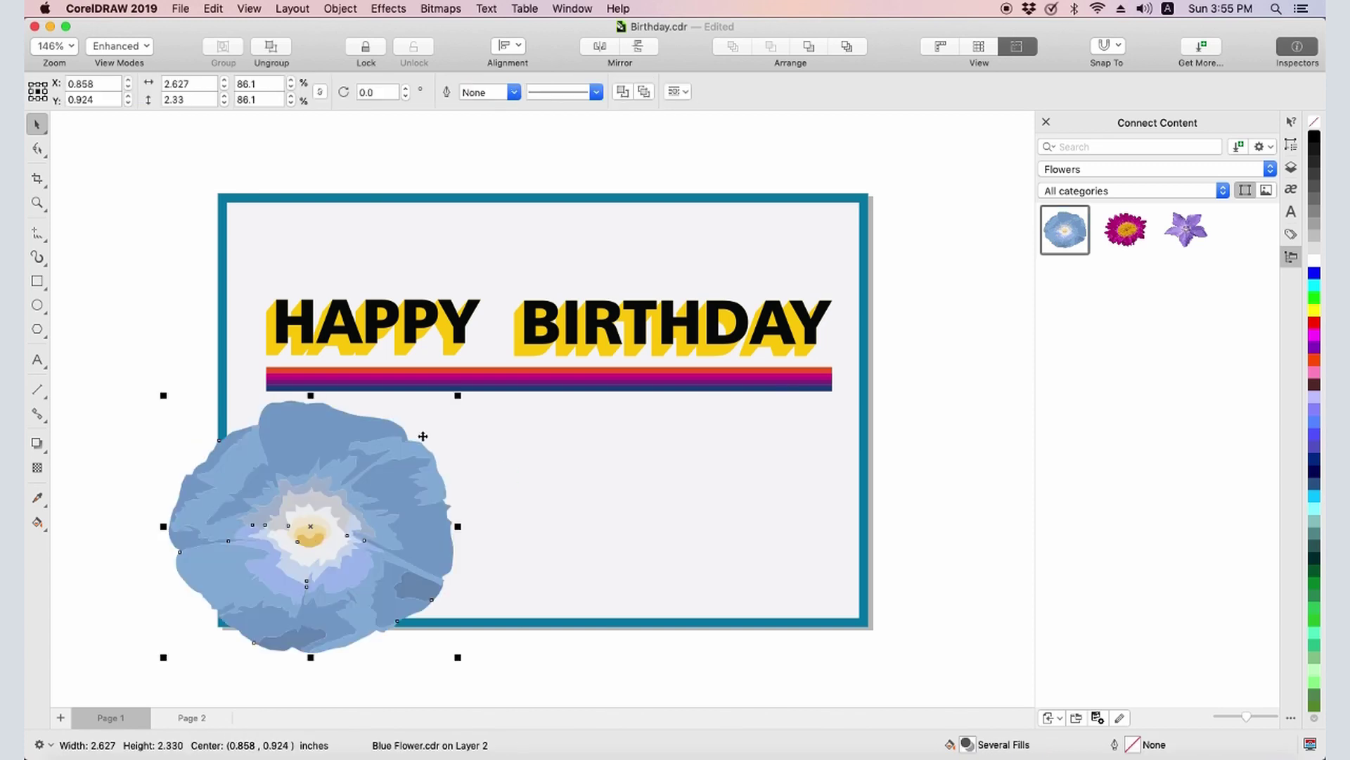
Step: Shrink the blue and pink flowers and place them side by side on the birthday card
{"action": "left_click_drag", "start_coordinate": [457, 395], "coordinate": [358, 487]}
{"action": "left_click_drag", "start_coordinate": [280, 554], "coordinate": [356, 492]}
{"action": "left_click_drag", "start_coordinate": [1126, 229], "coordinate": [634, 505]}
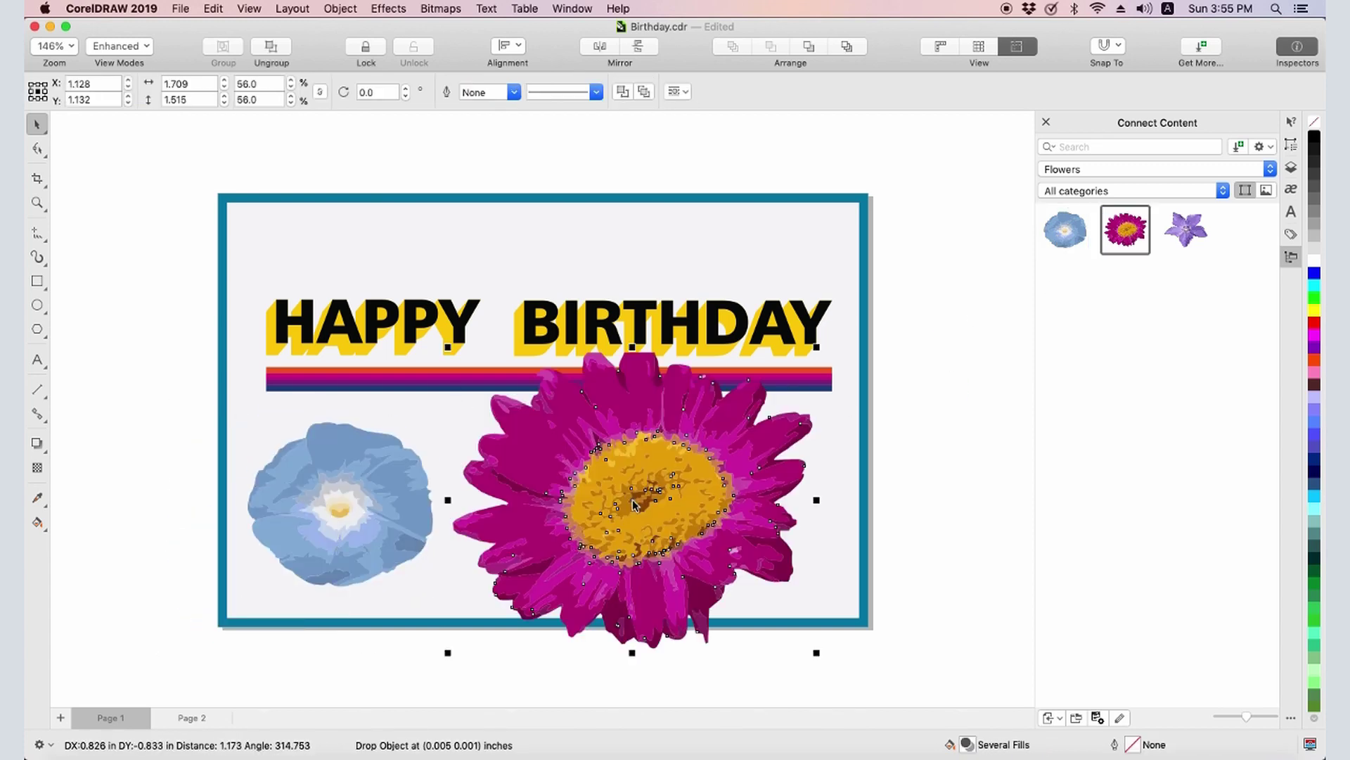
{"action": "left_click_drag", "start_coordinate": [817, 345], "coordinate": [723, 497]}
{"action": "left_click_drag", "start_coordinate": [633, 573], "coordinate": [668, 597]}
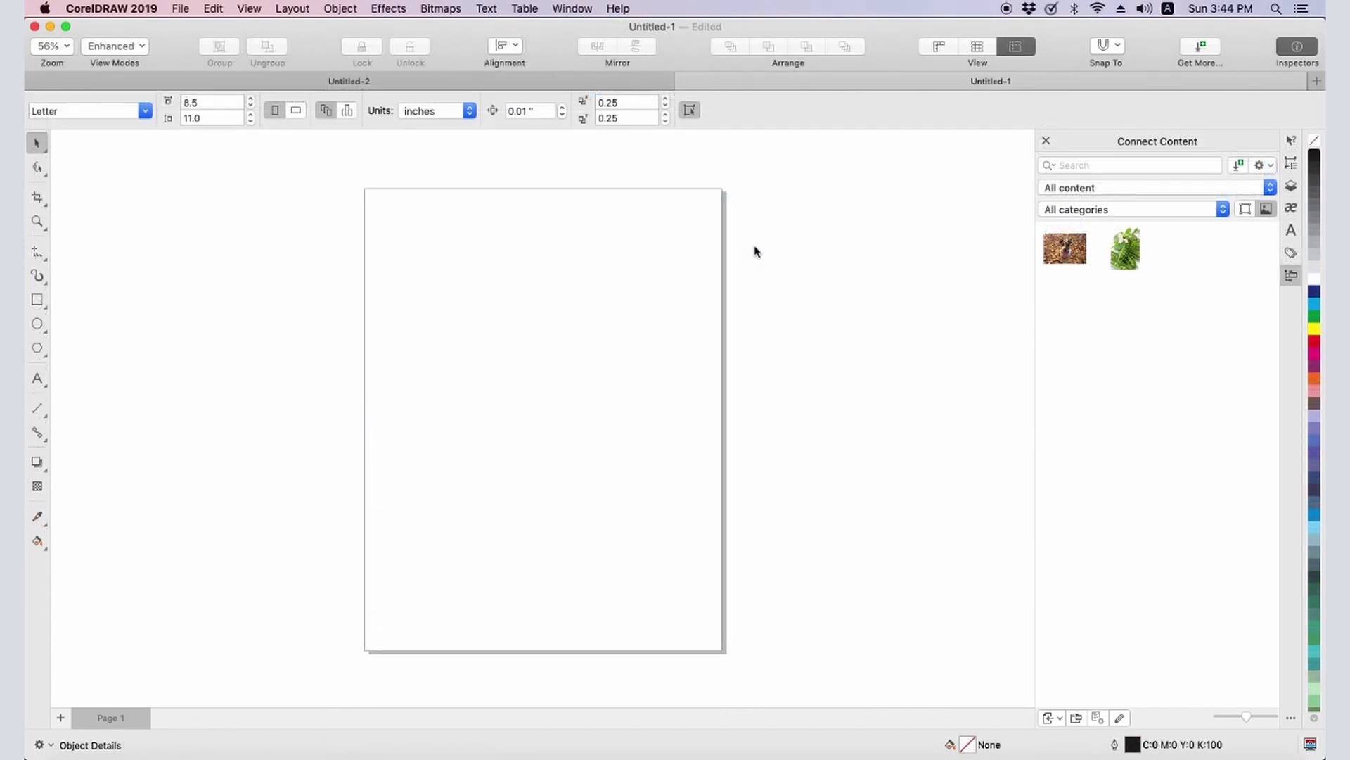
Step: Drag the pink flower photo from Flowers onto the page and enlarge it to about 7.1 × 4.7 inches
{"action": "left_click", "coordinate": [1065, 184]}
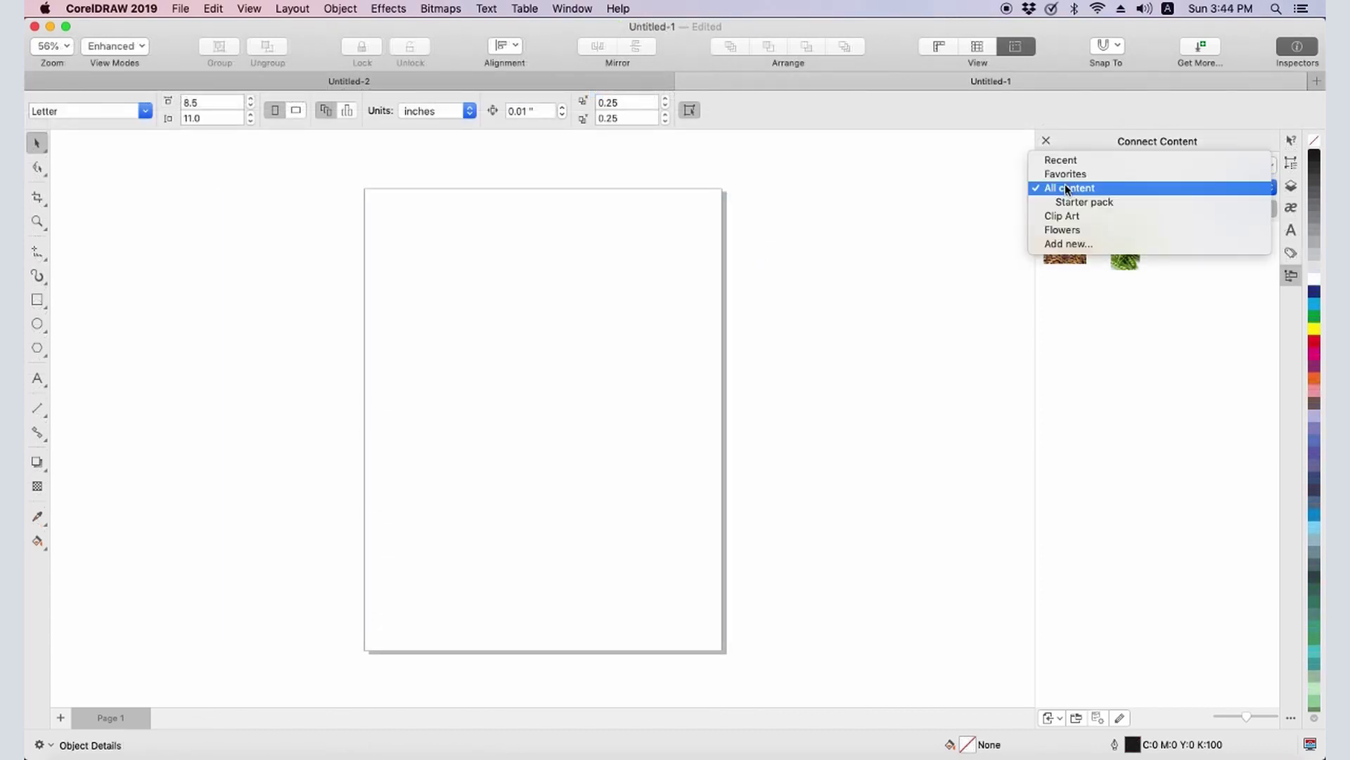
{"action": "left_click", "coordinate": [1068, 230]}
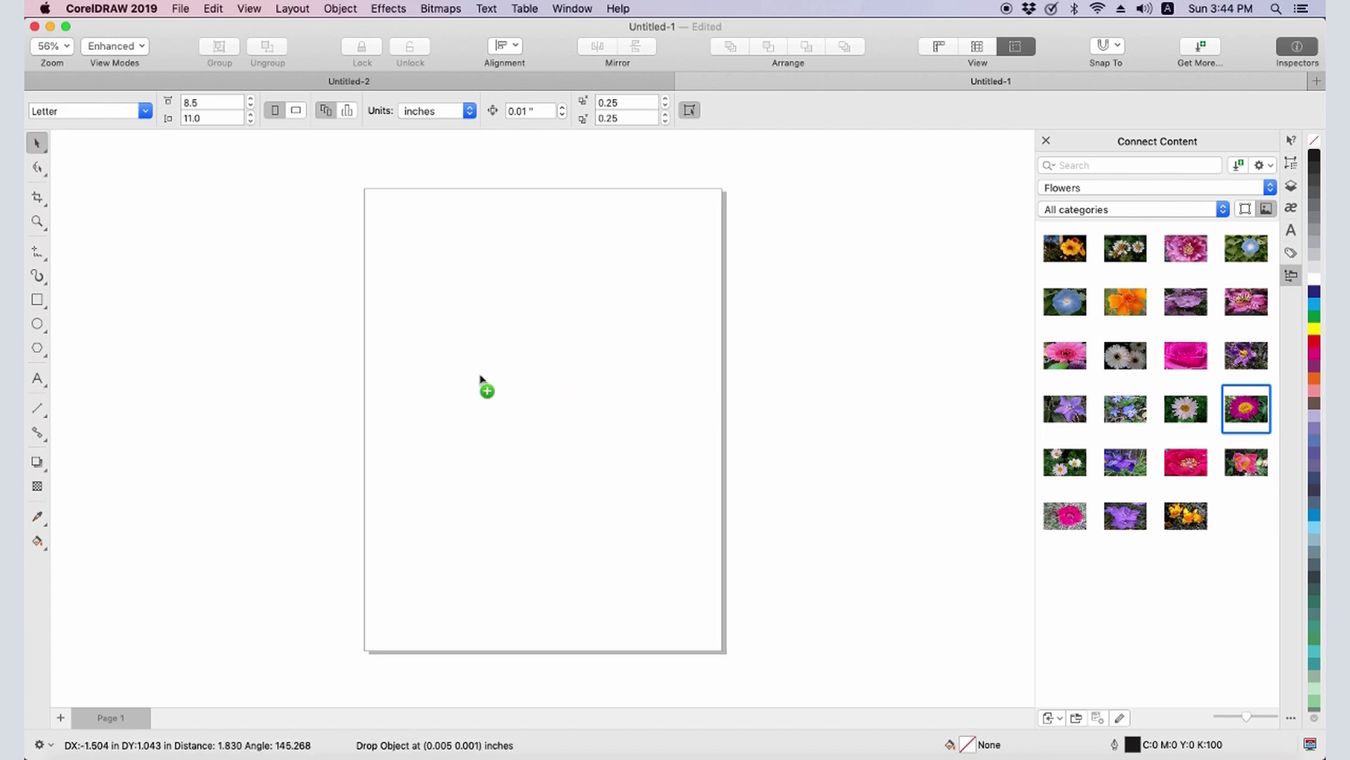
{"action": "left_click_drag", "start_coordinate": [1259, 404], "coordinate": [482, 381]}
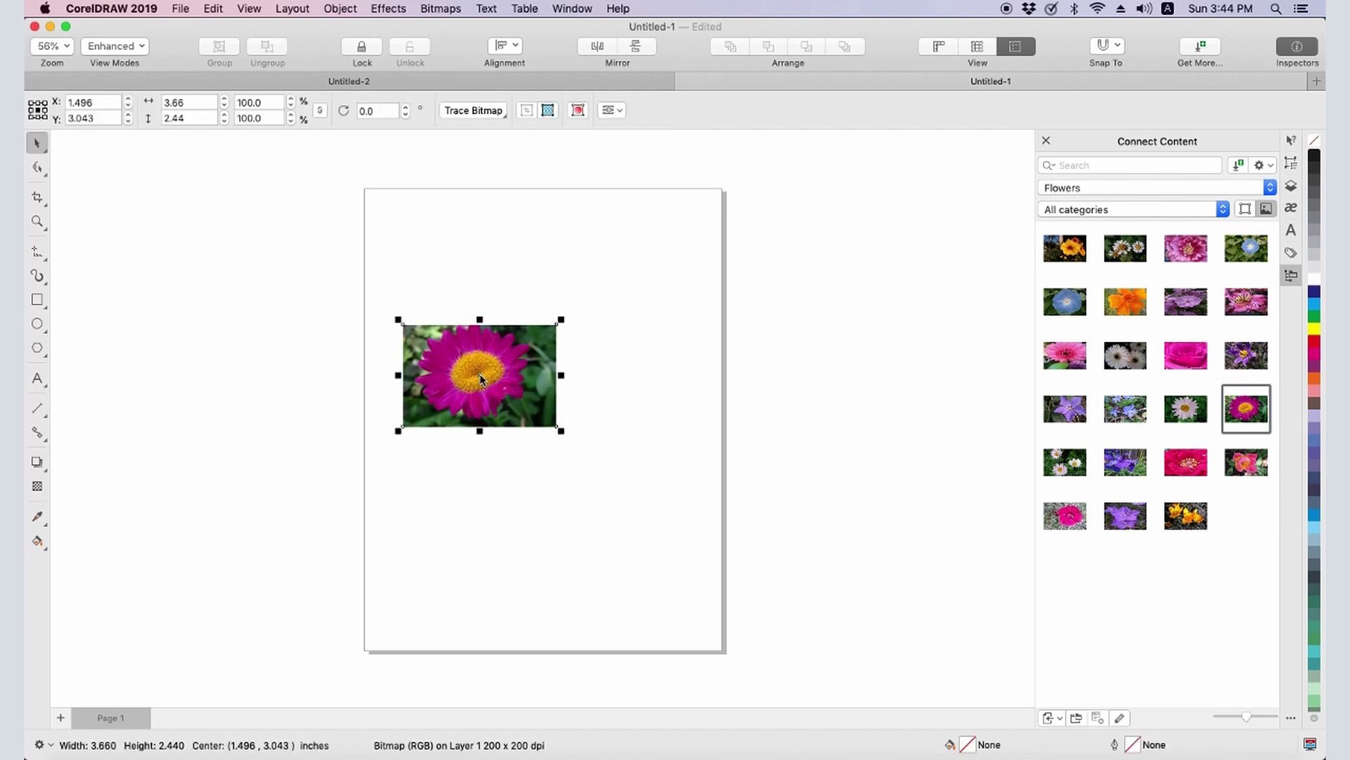
{"action": "left_click_drag", "start_coordinate": [561, 319], "coordinate": [646, 263]}
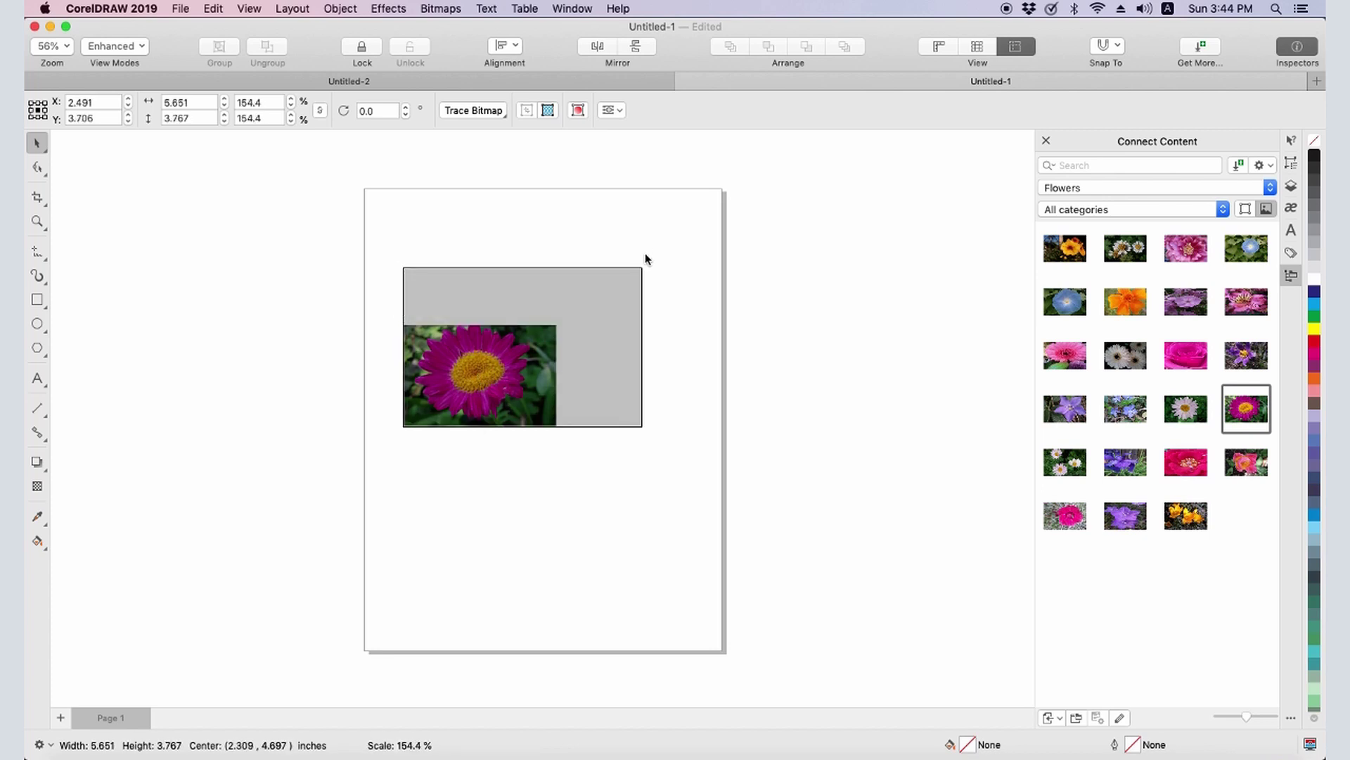
{"action": "left_click_drag", "start_coordinate": [407, 269], "coordinate": [286, 226]}
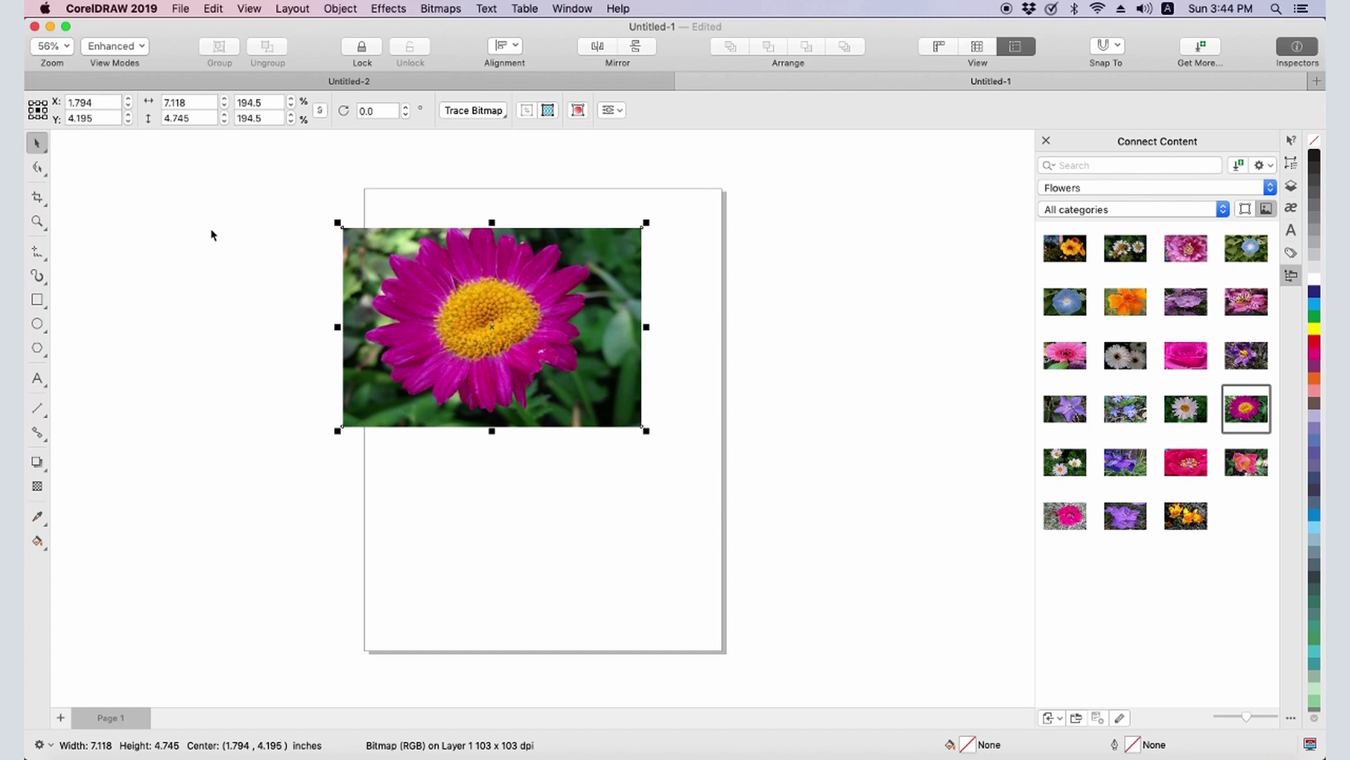
Step: Run a Clipart outline trace and show Large Preview with a faded Wireframe Overlay
{"action": "left_click", "coordinate": [442, 14]}
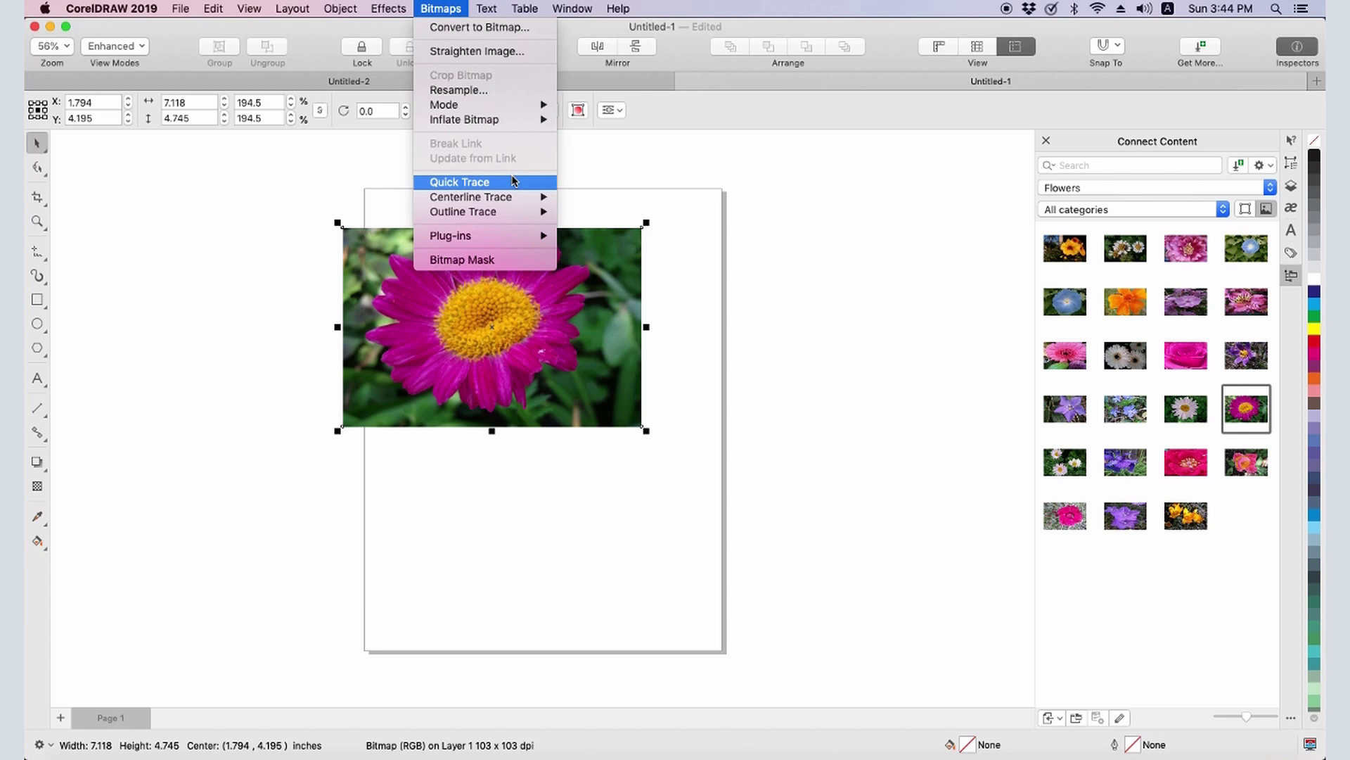
{"action": "mouse_move", "coordinate": [465, 211]}
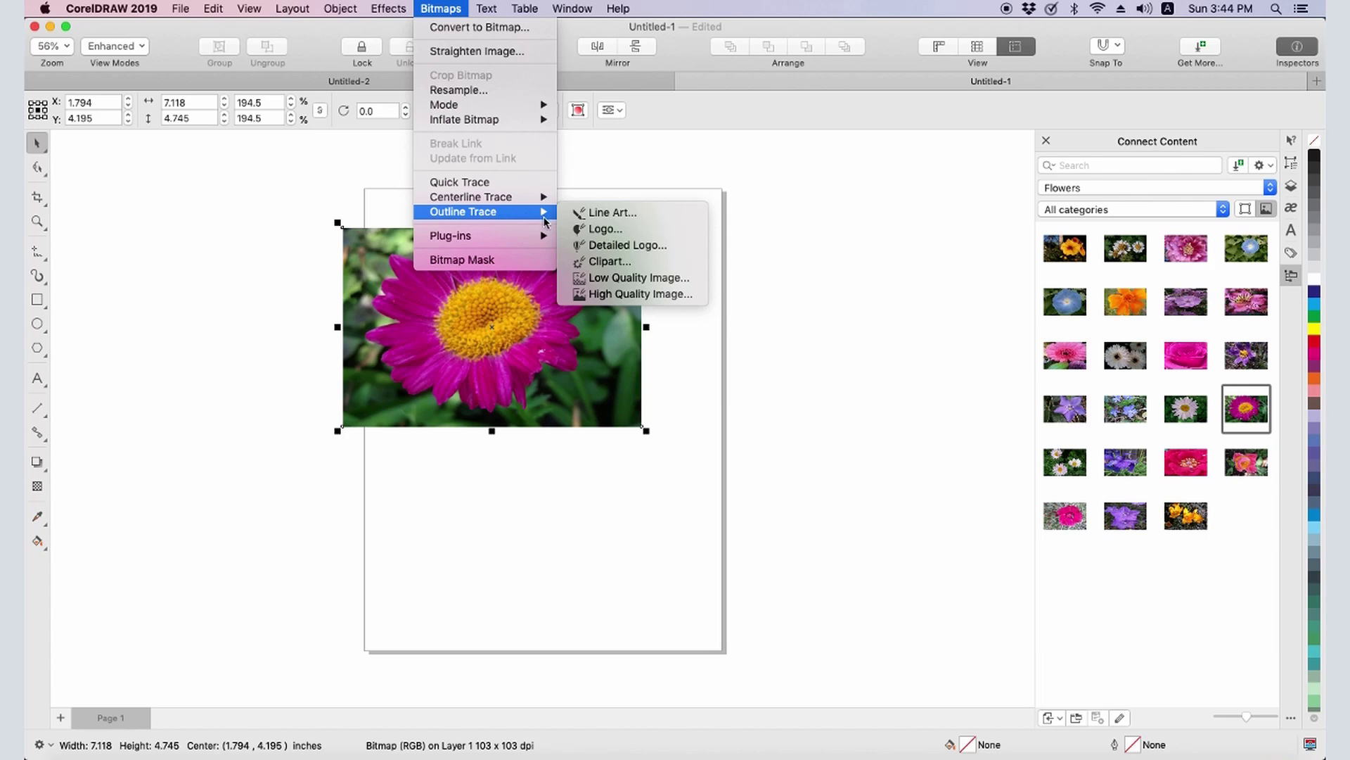
{"action": "left_click", "coordinate": [641, 270]}
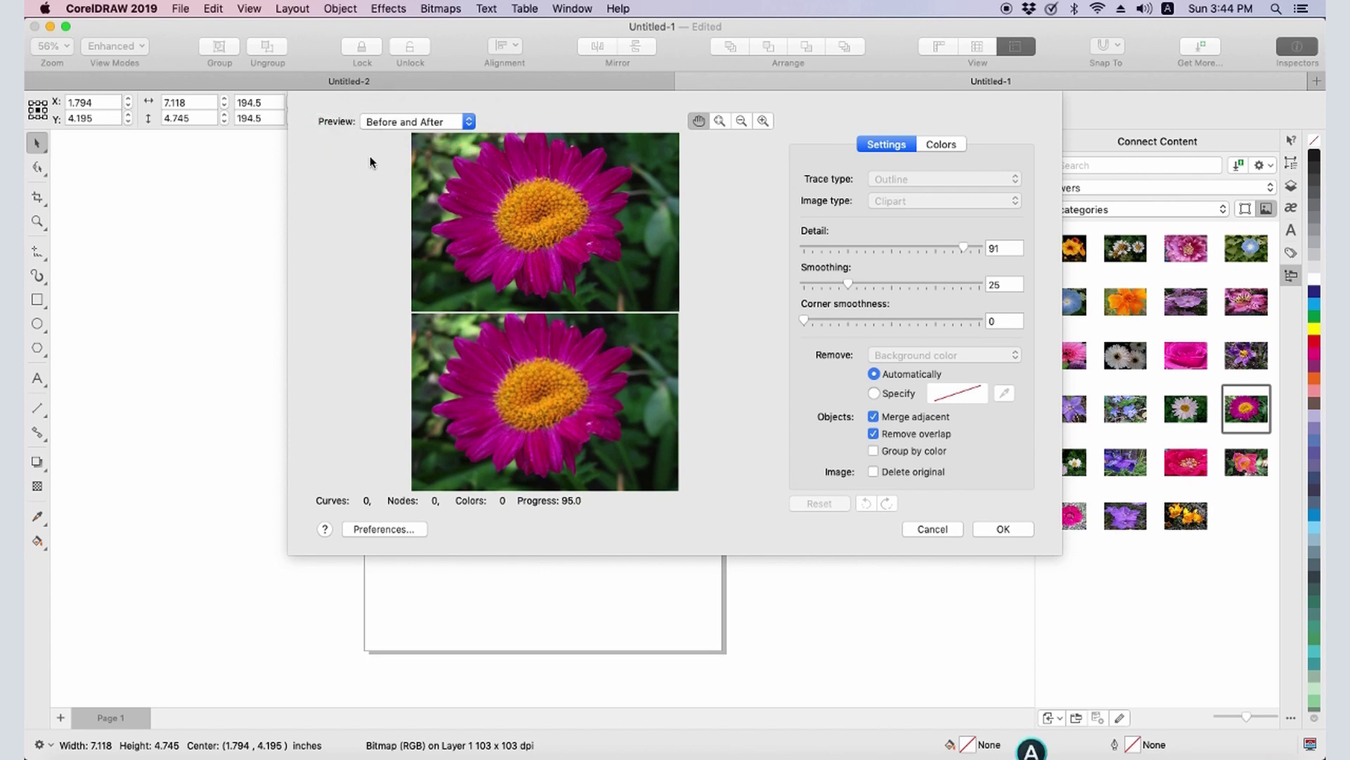
{"action": "left_click", "coordinate": [388, 123]}
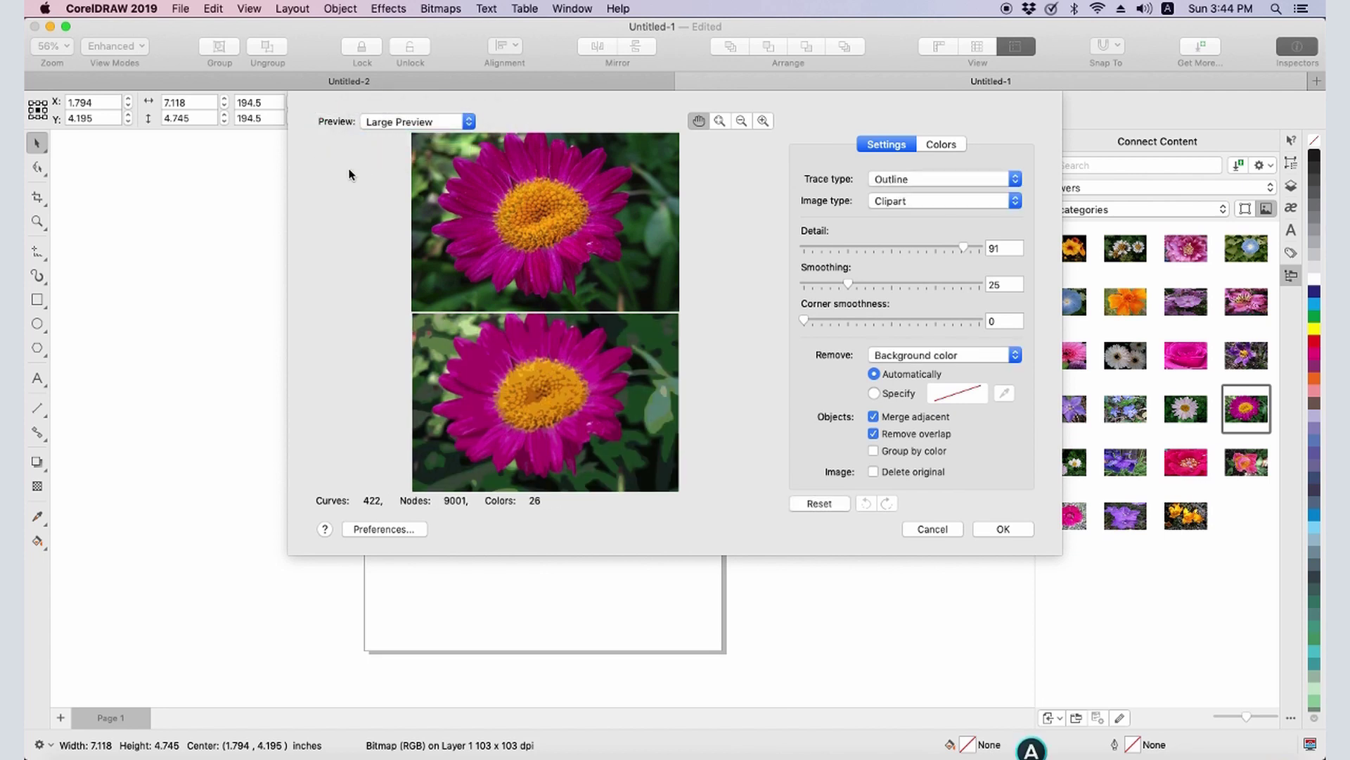
{"action": "left_click", "coordinate": [381, 122]}
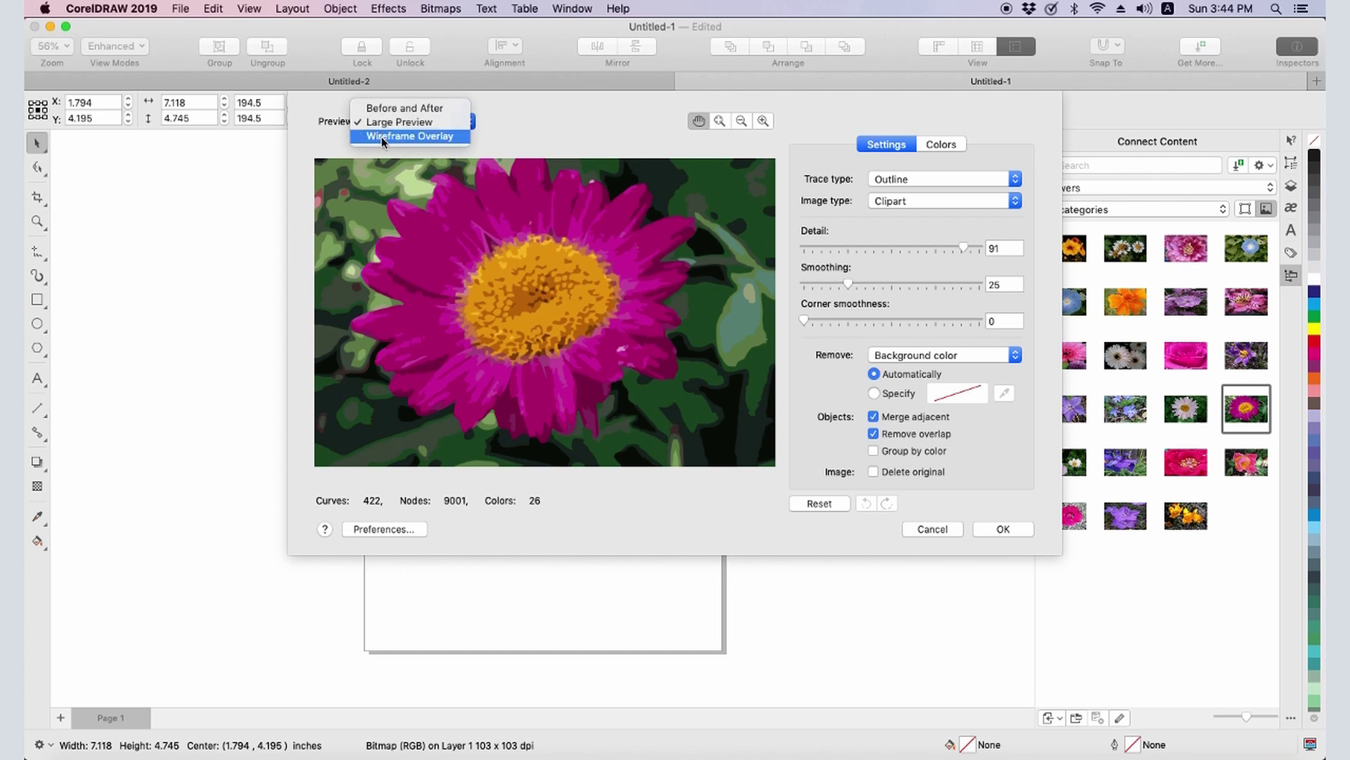
{"action": "left_click", "coordinate": [385, 136]}
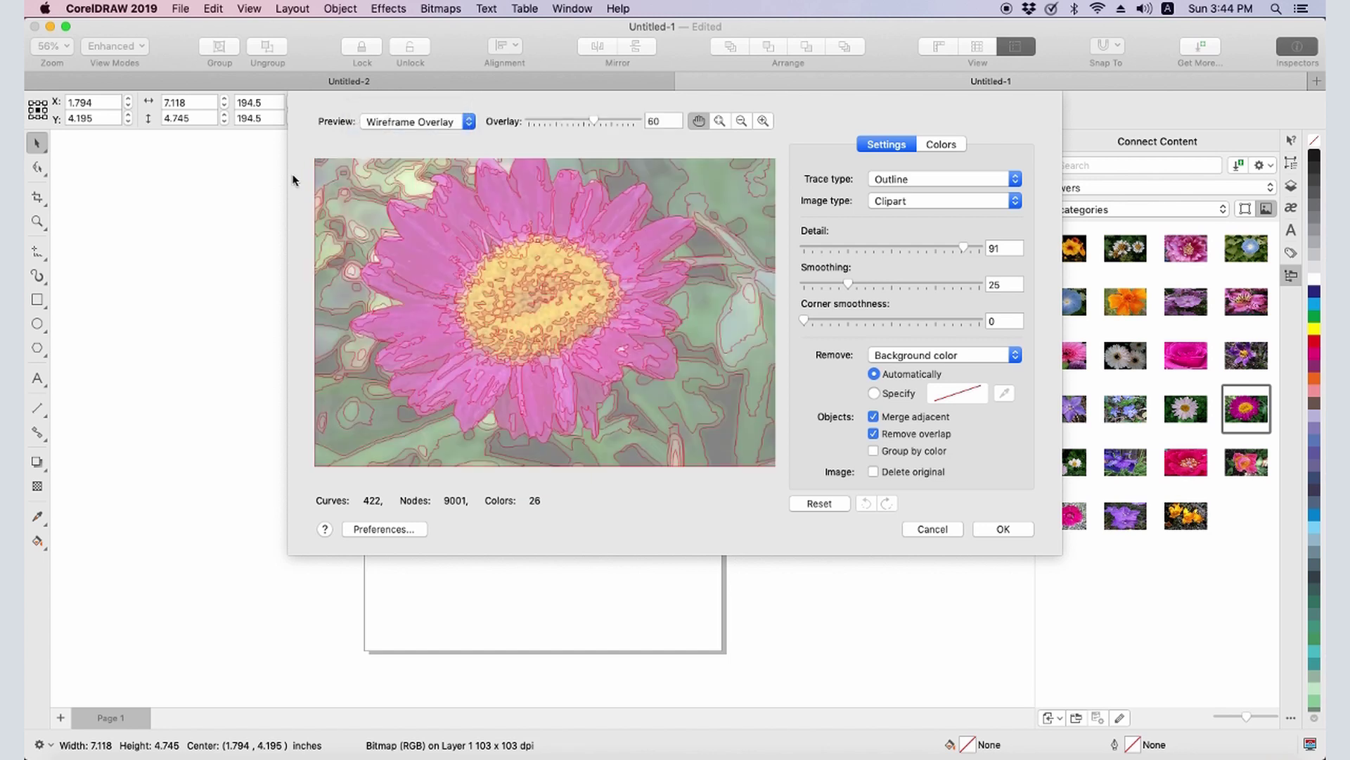
{"action": "left_click_drag", "start_coordinate": [592, 121], "coordinate": [570, 122]}
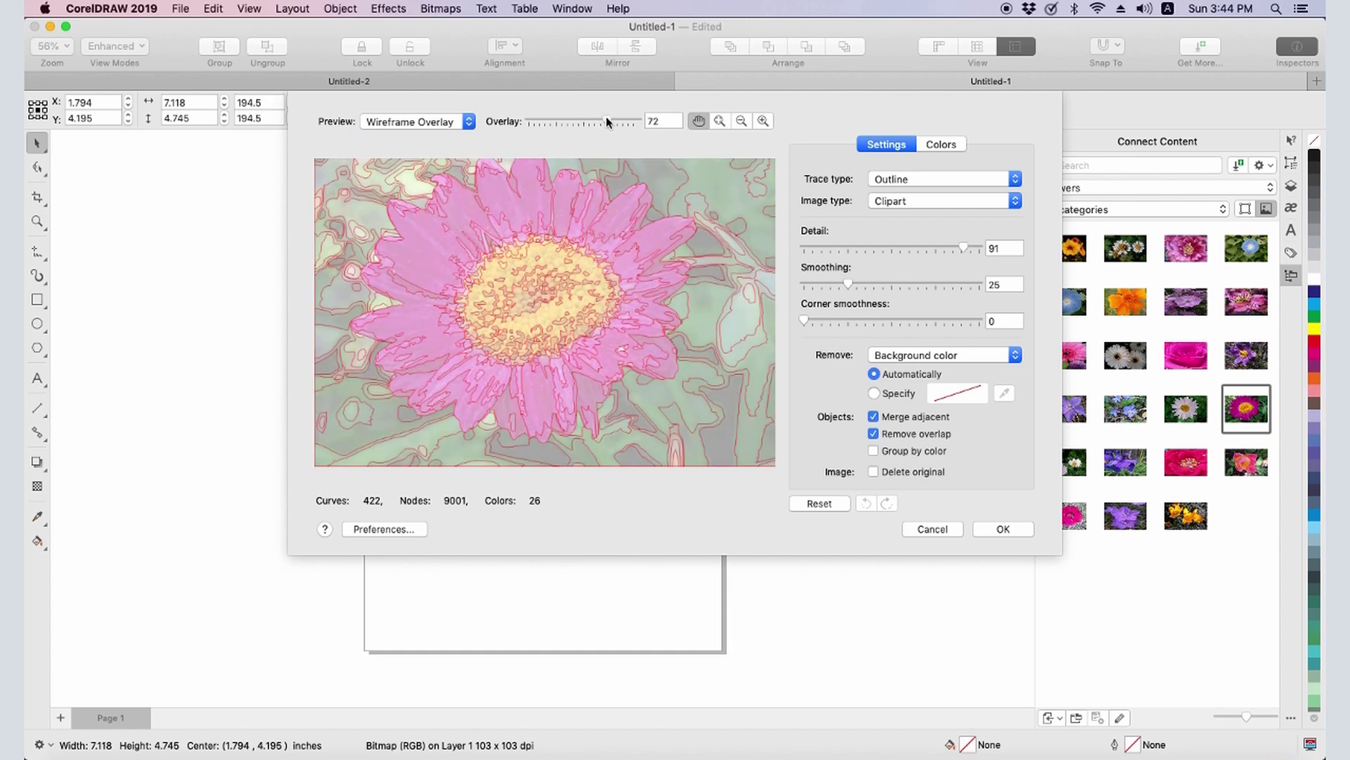
{"action": "left_click", "coordinate": [581, 124]}
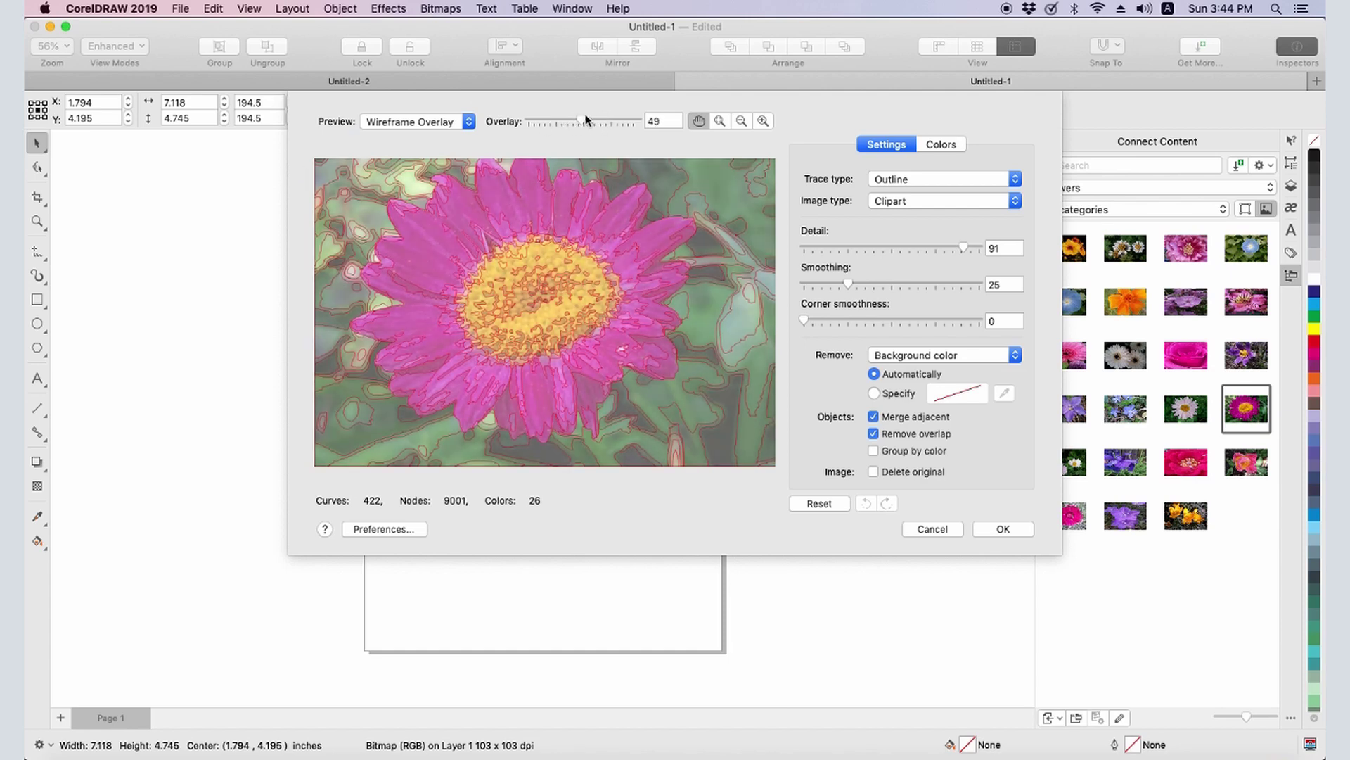
{"action": "left_click", "coordinate": [441, 122]}
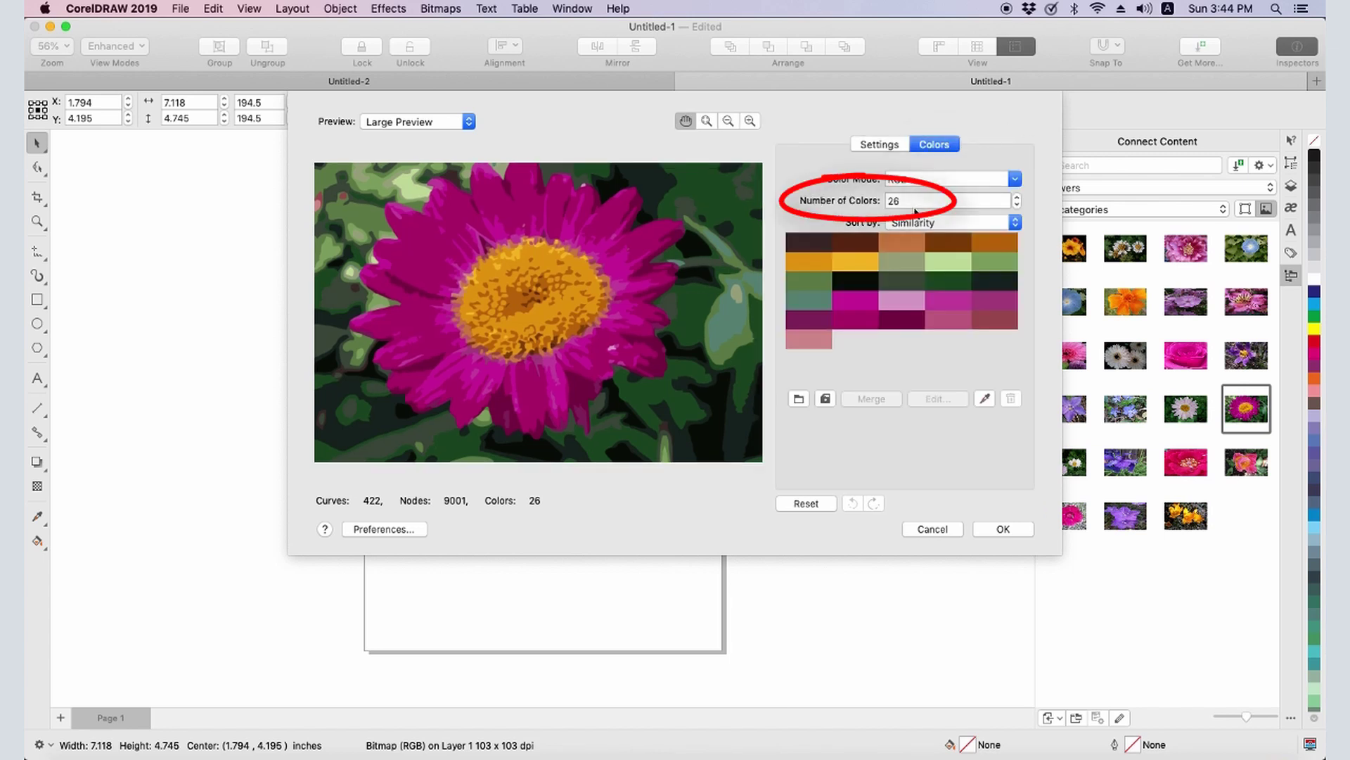
Step: Set the trace colour count to 5, raise it to 13, and pick a green swatch
{"action": "double_click", "coordinate": [893, 201]}
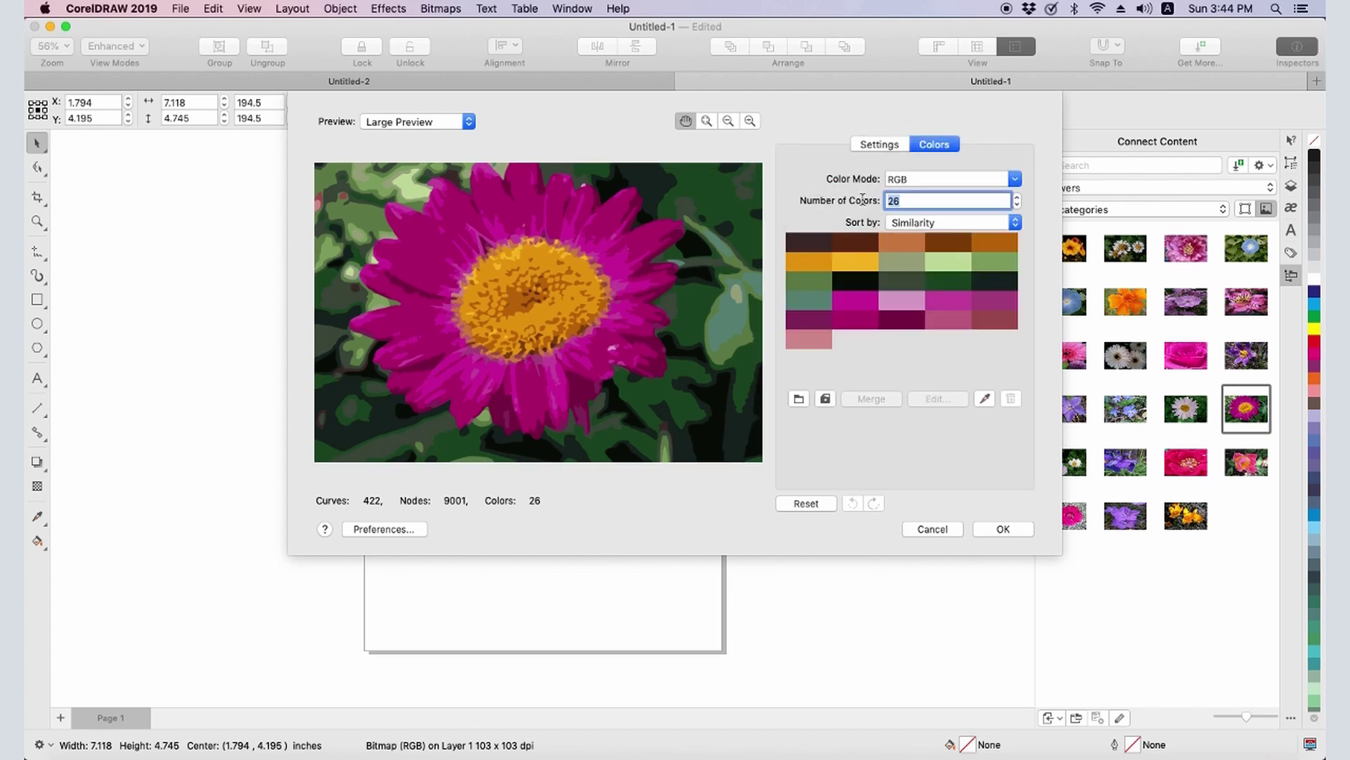
{"action": "type", "text": "5"}
{"action": "key", "text": "Return"}
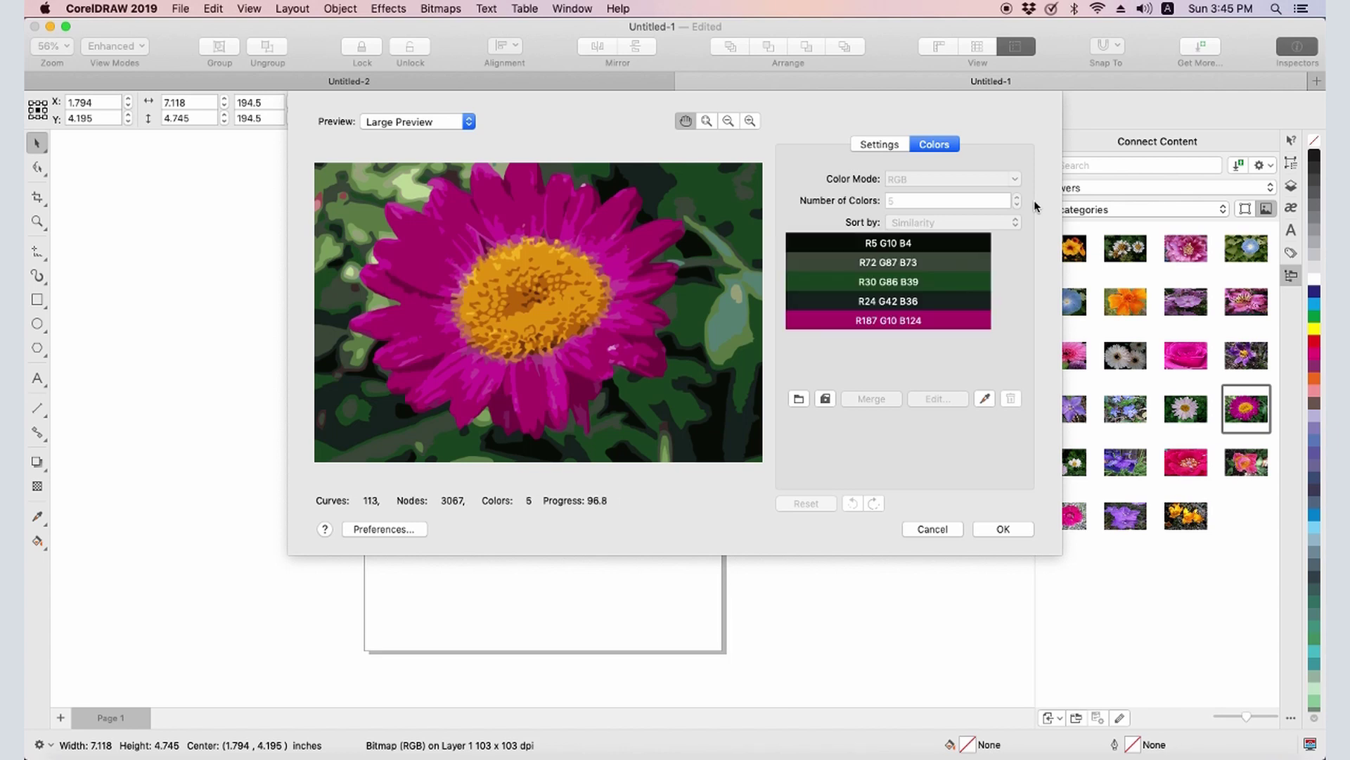
{"action": "left_click", "coordinate": [1018, 196]}
{"action": "left_click", "coordinate": [1017, 197]}
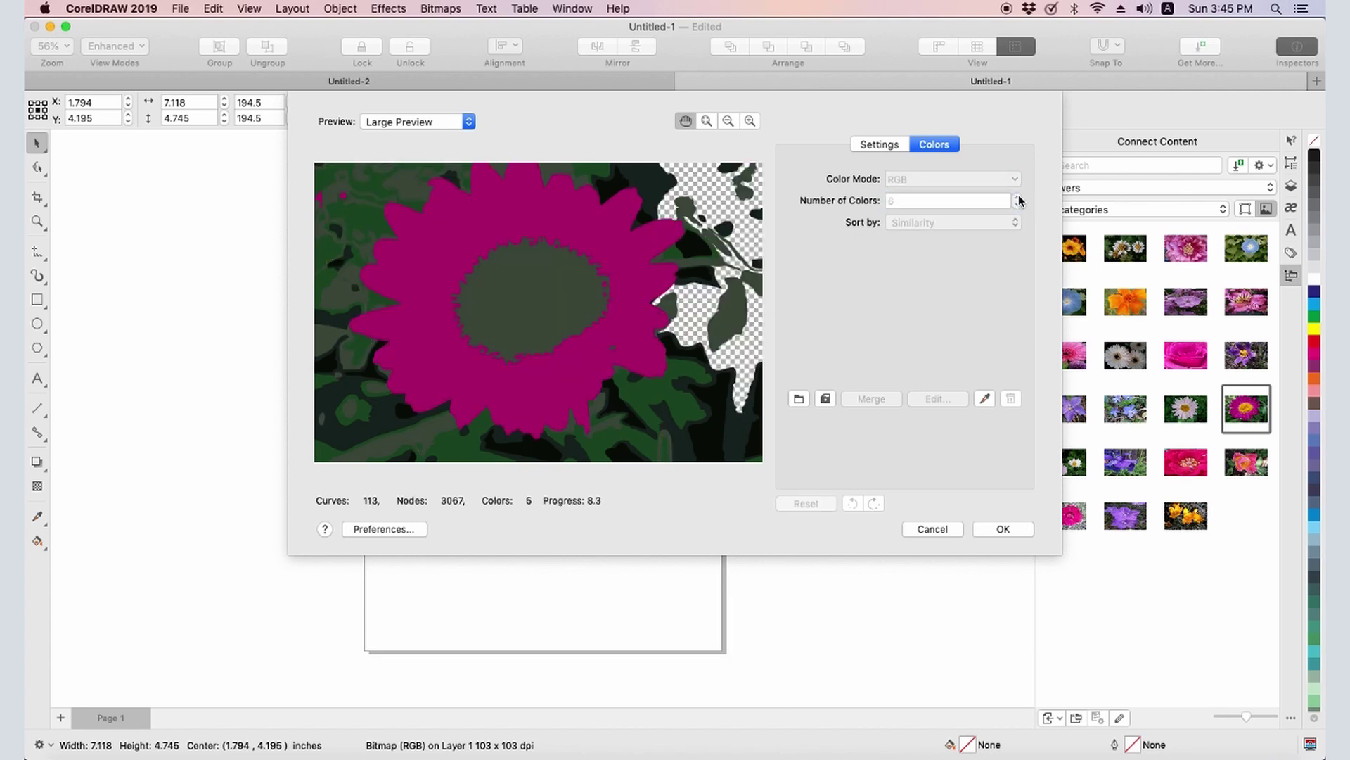
{"action": "left_click", "coordinate": [1018, 196]}
{"action": "left_click", "coordinate": [1019, 196]}
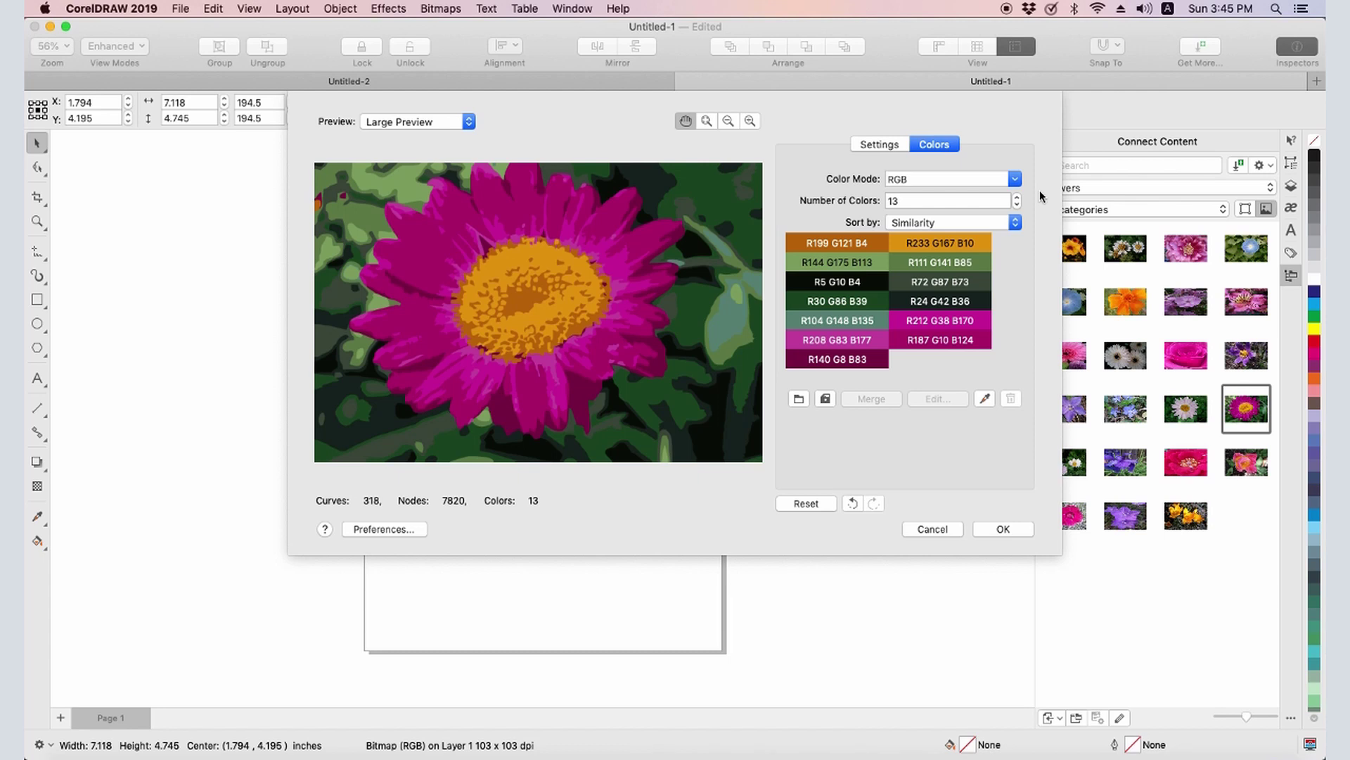
{"action": "left_click", "coordinate": [870, 264]}
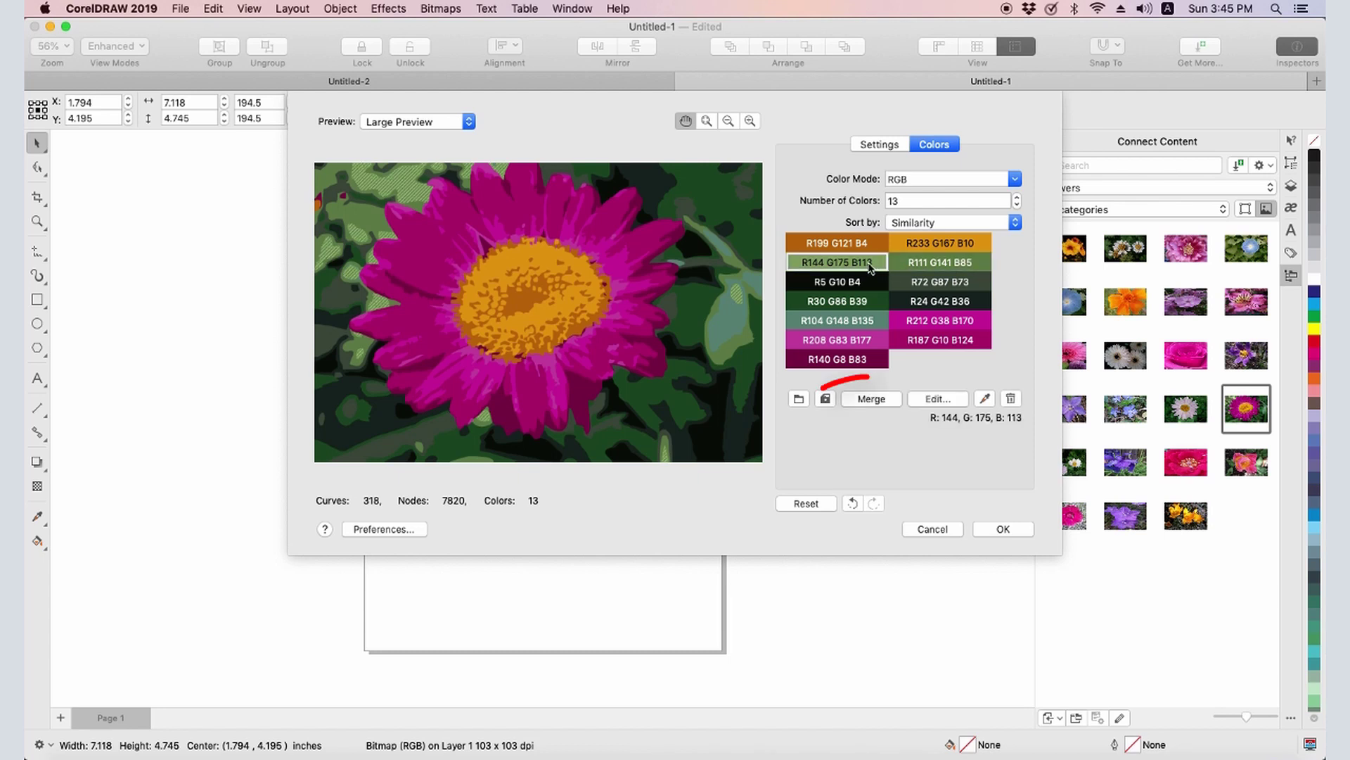
Step: Use Detail 88, Smoothing 73, Corner smoothness 66, keep the background, and group by colour
{"action": "left_click", "coordinate": [886, 146]}
{"action": "left_click_drag", "start_coordinate": [962, 249], "coordinate": [957, 249]}
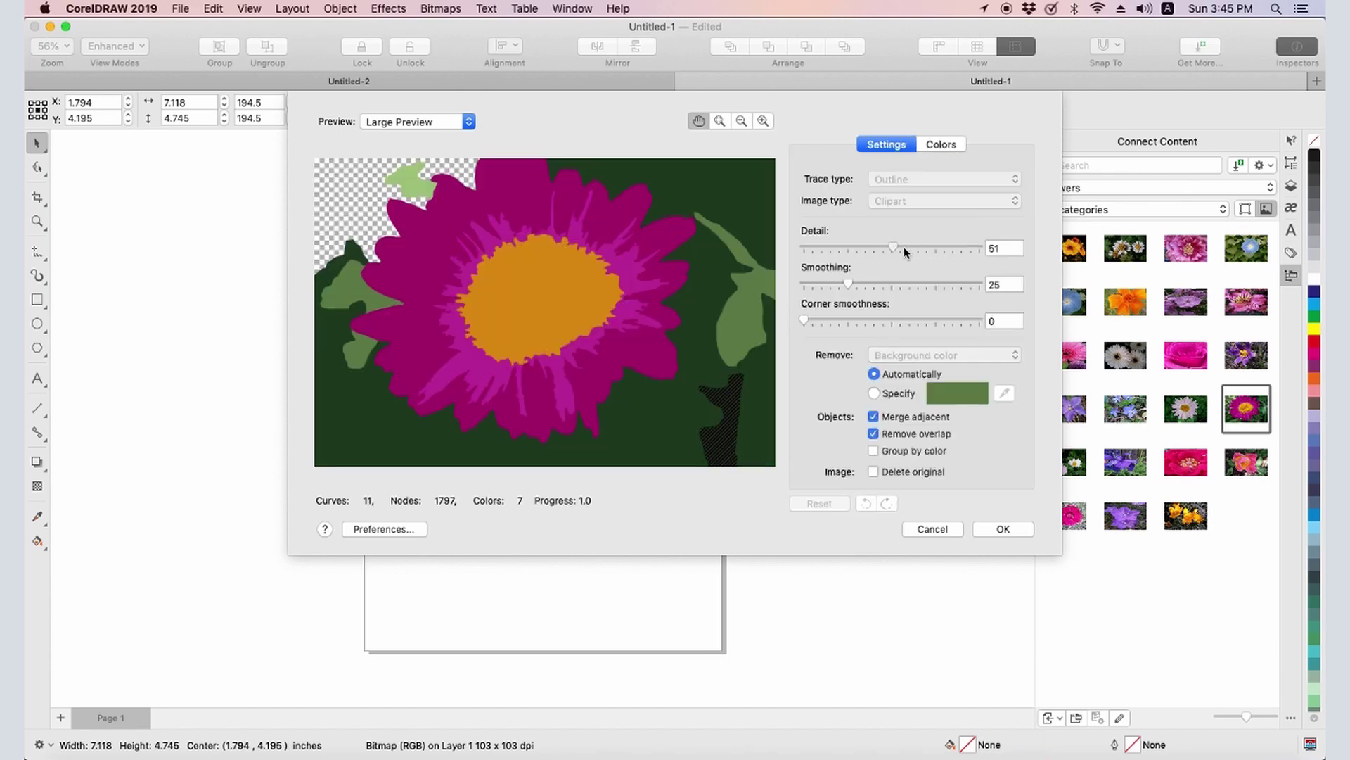
{"action": "left_click_drag", "start_coordinate": [848, 284], "coordinate": [930, 287]}
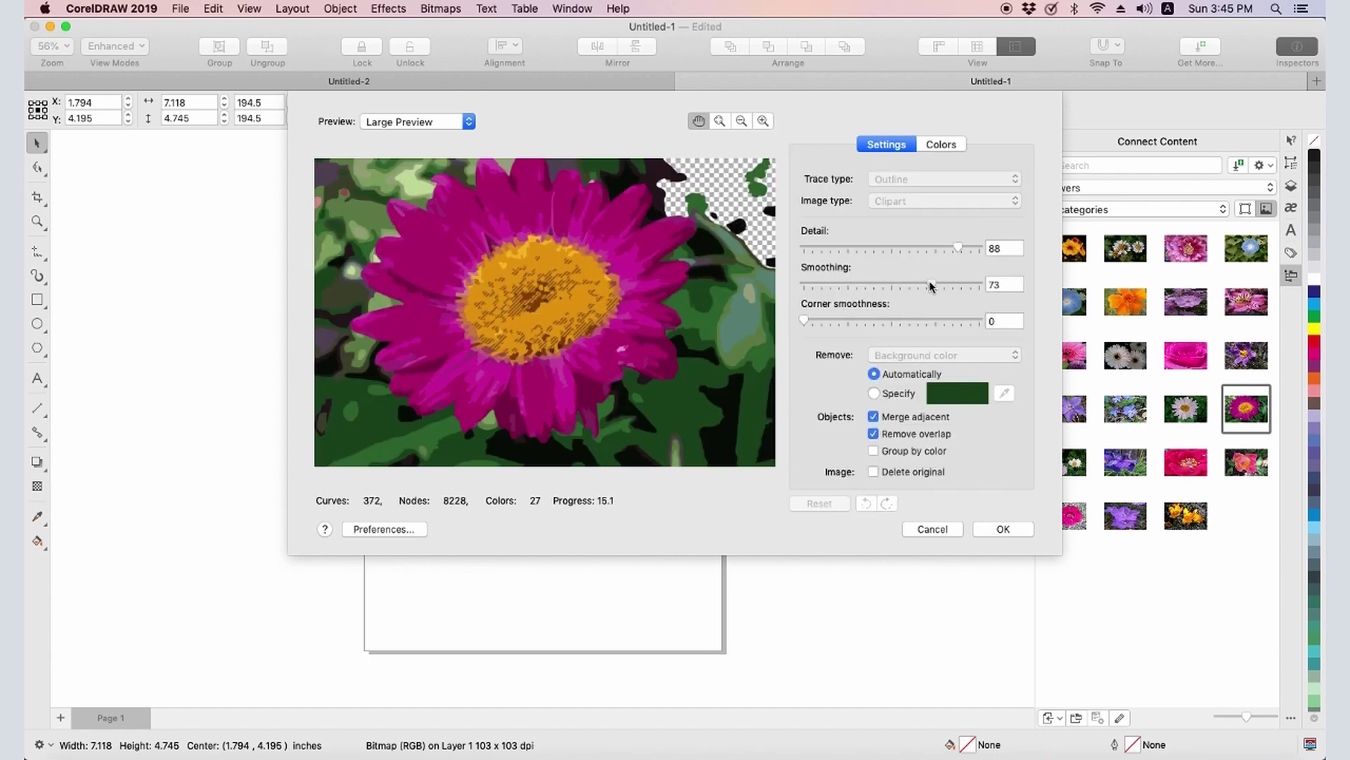
{"action": "left_click_drag", "start_coordinate": [804, 320], "coordinate": [919, 321]}
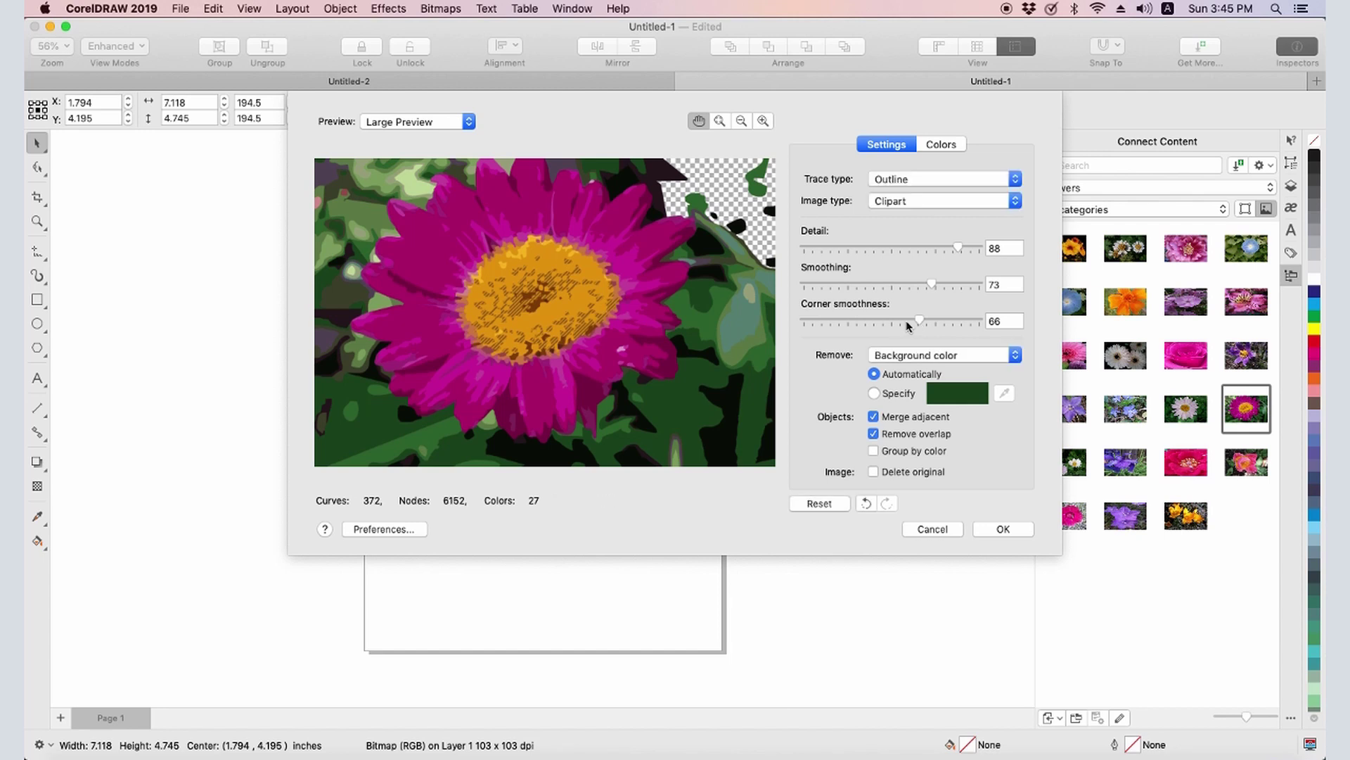
{"action": "left_click", "coordinate": [874, 392]}
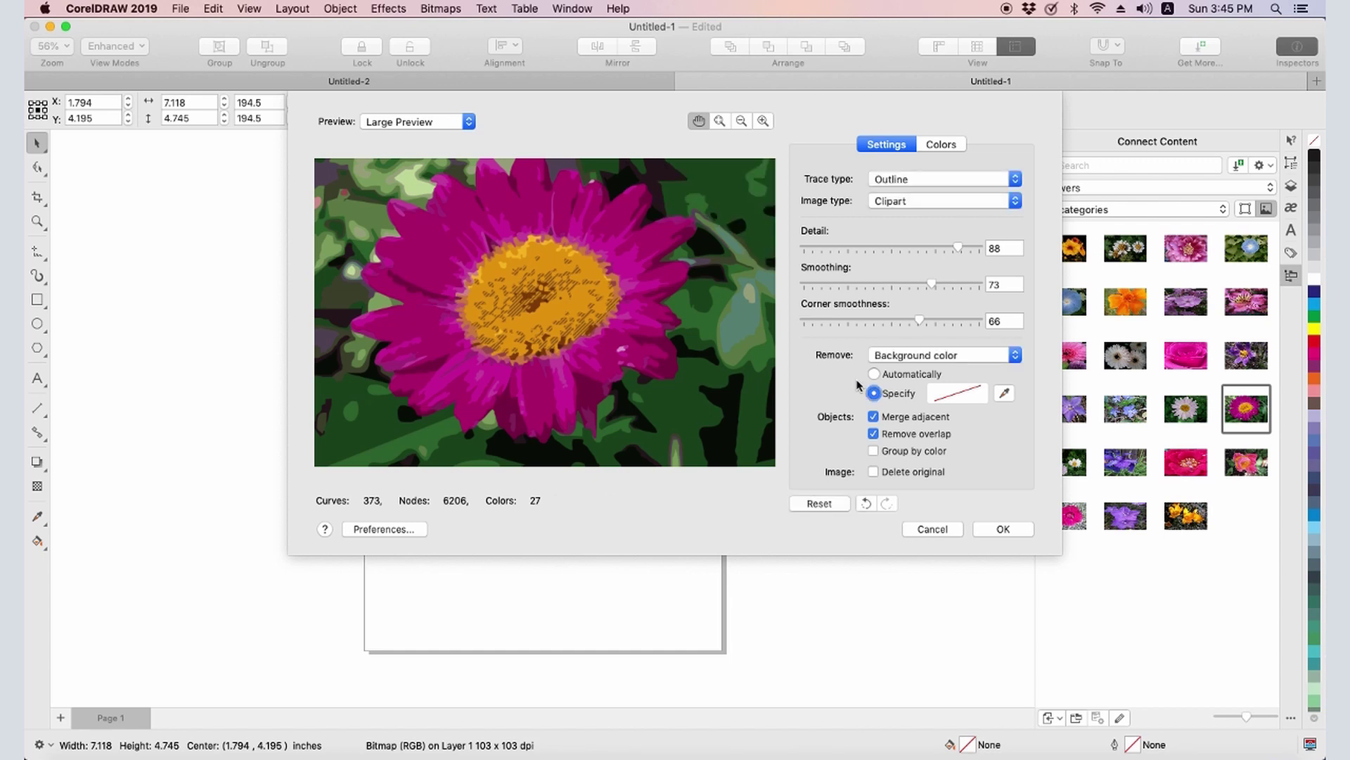
{"action": "left_click", "coordinate": [874, 452]}
Step: Apply the trace, move the original photo to the lower right, and expand Group of 27 Objects
{"action": "left_click", "coordinate": [1003, 530]}
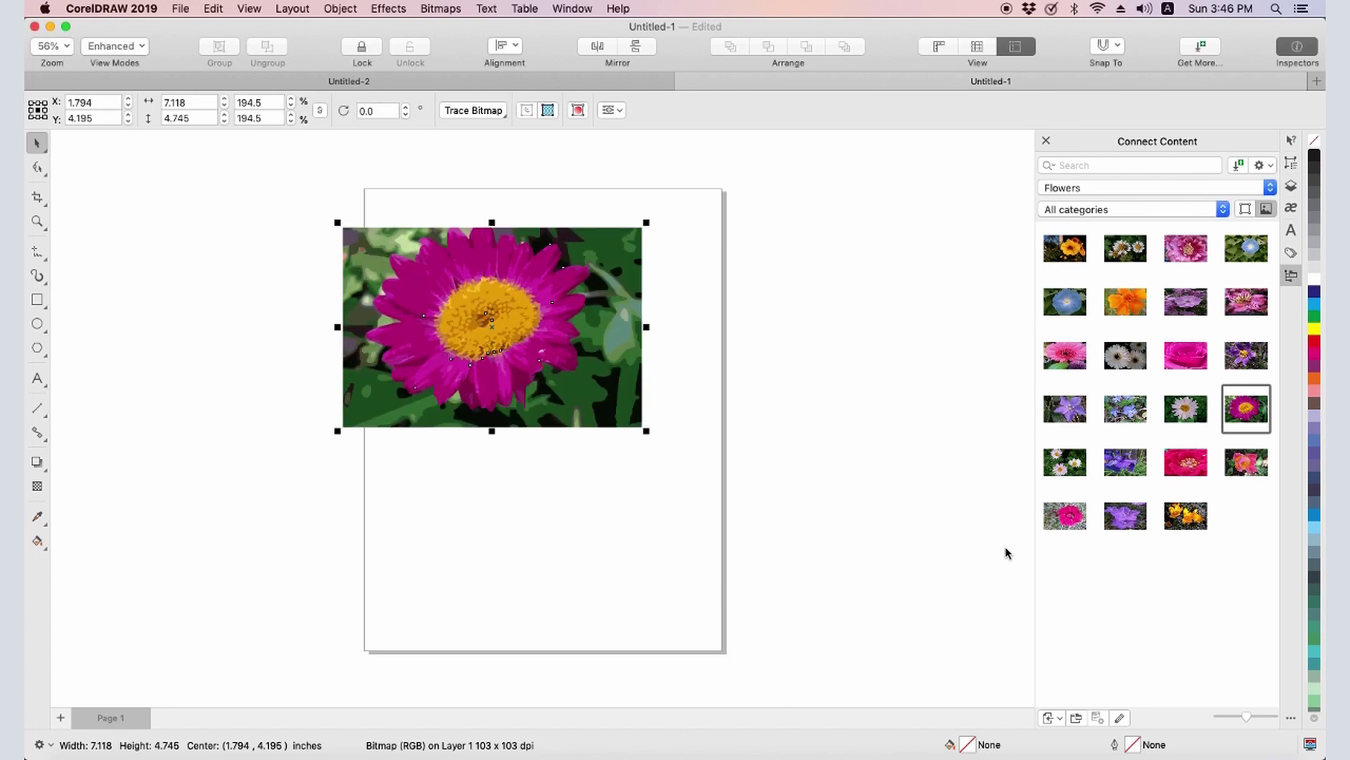
{"action": "left_click", "coordinate": [1289, 187]}
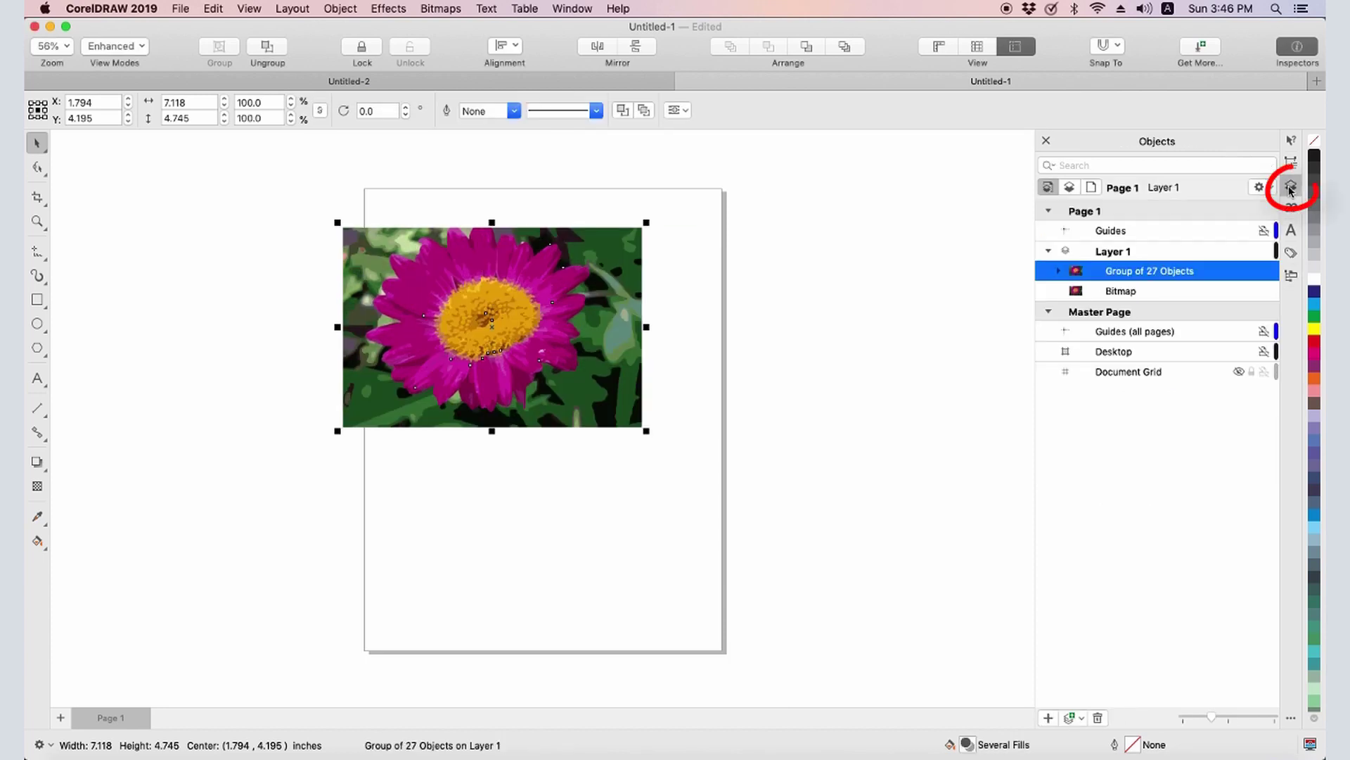
{"action": "left_click", "coordinate": [1134, 297]}
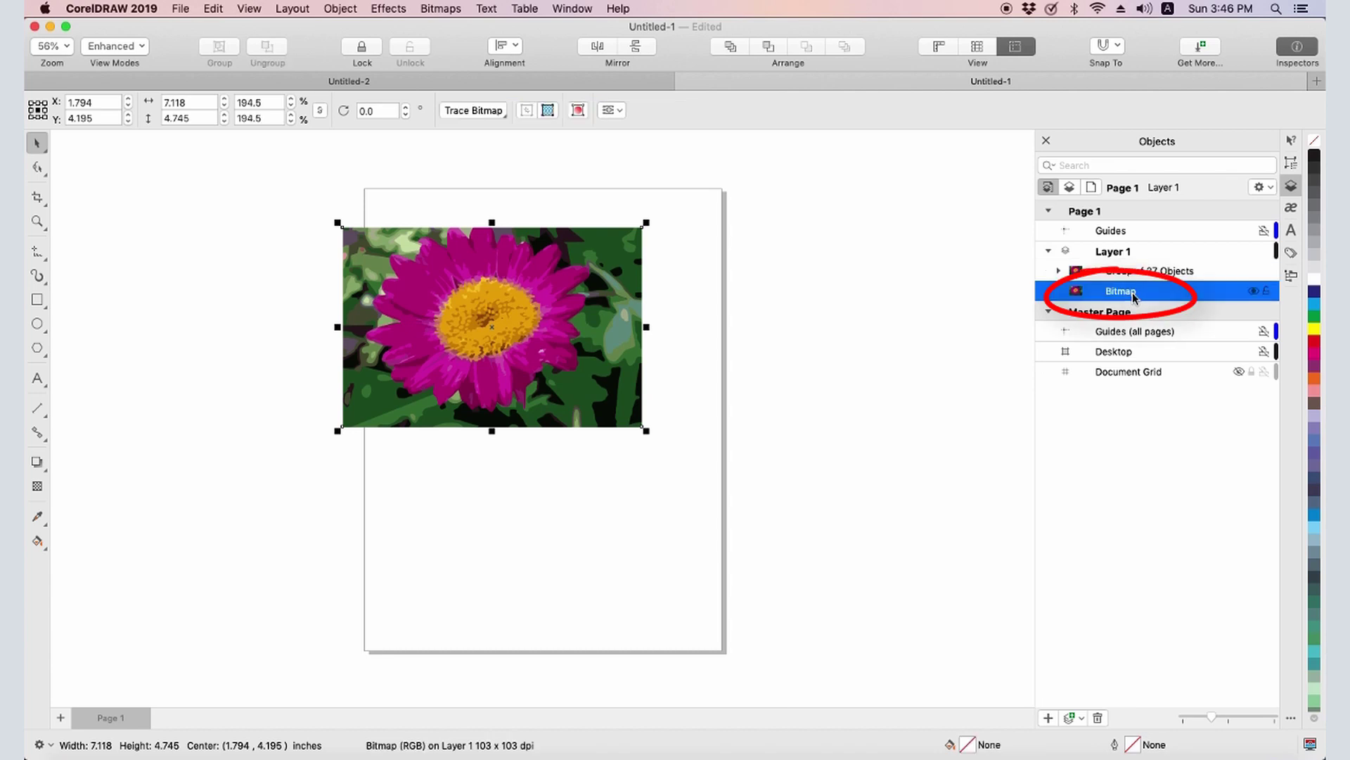
{"action": "left_click_drag", "start_coordinate": [490, 325], "coordinate": [742, 531]}
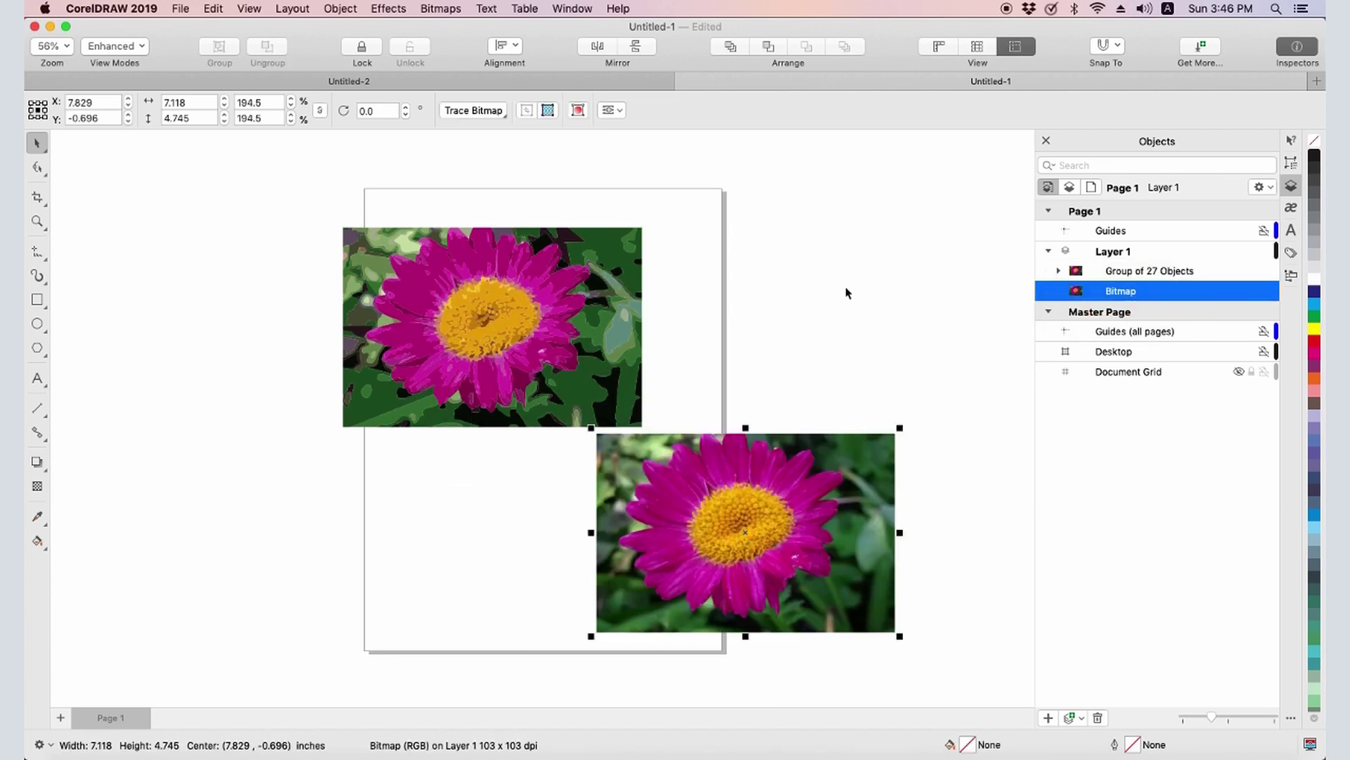
{"action": "mouse_move", "coordinate": [1149, 271]}
{"action": "left_click", "coordinate": [1059, 271]}
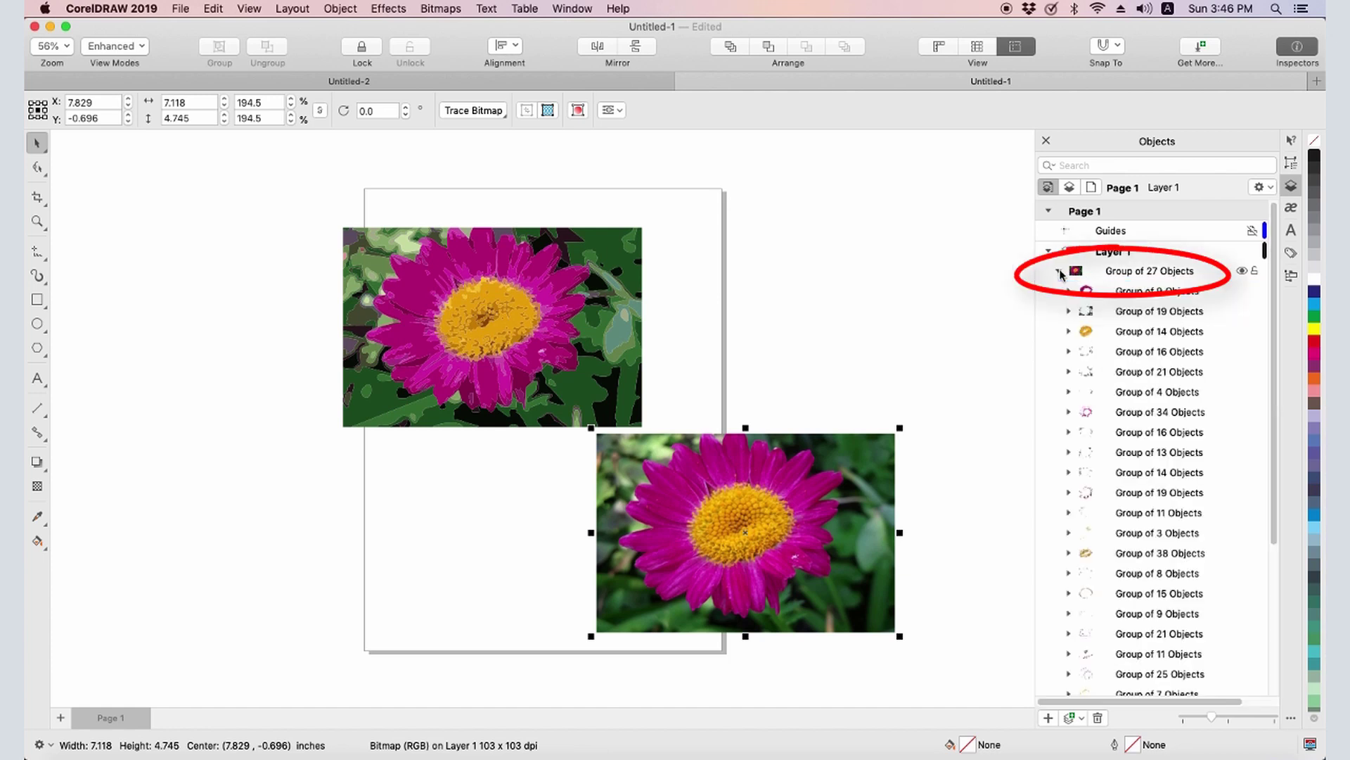
{"action": "left_click", "coordinate": [979, 292]}
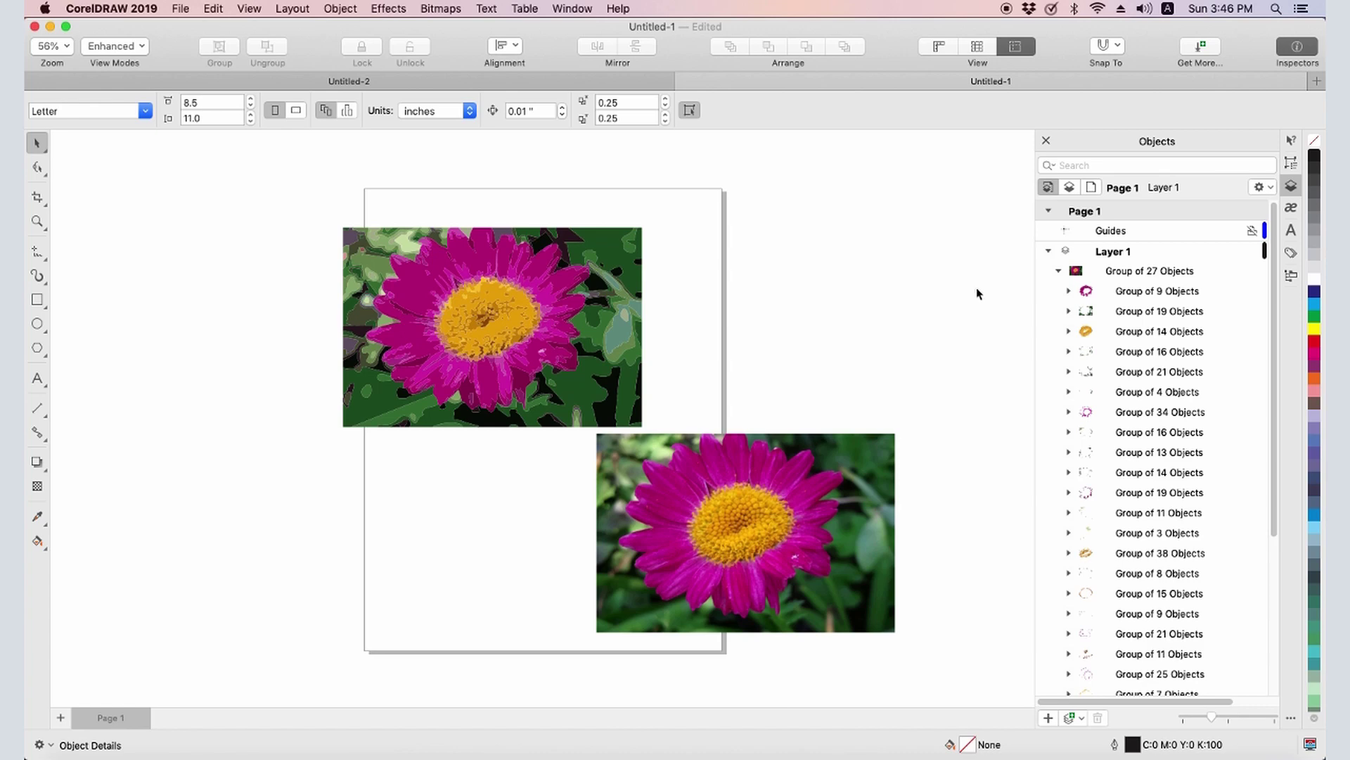
Step: Delete the background pieces, green foliage and dark top shape from the trace
{"action": "left_click", "coordinate": [636, 281], "text": "ctrl"}
{"action": "key", "text": "Delete"}
{"action": "left_click", "coordinate": [645, 428], "text": "ctrl"}
{"action": "key", "text": "Delete"}
{"action": "left_click", "coordinate": [602, 417], "text": "ctrl"}
{"action": "key", "text": "Delete"}
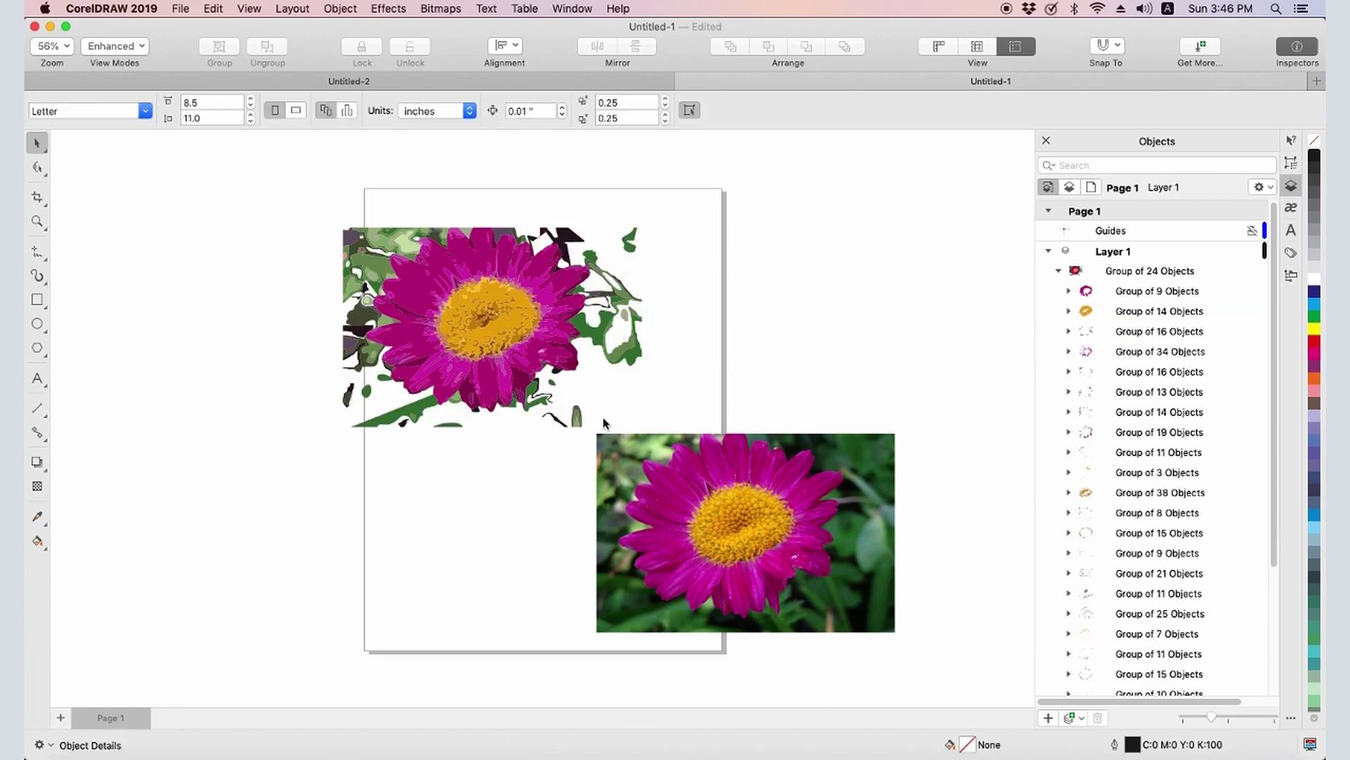
{"action": "left_click", "coordinate": [621, 357], "text": "ctrl"}
{"action": "key", "text": "Delete"}
{"action": "left_click", "coordinate": [614, 328], "text": "ctrl"}
{"action": "key", "text": "Delete"}
{"action": "left_click", "coordinate": [566, 232], "text": "ctrl"}
{"action": "key", "text": "Delete"}
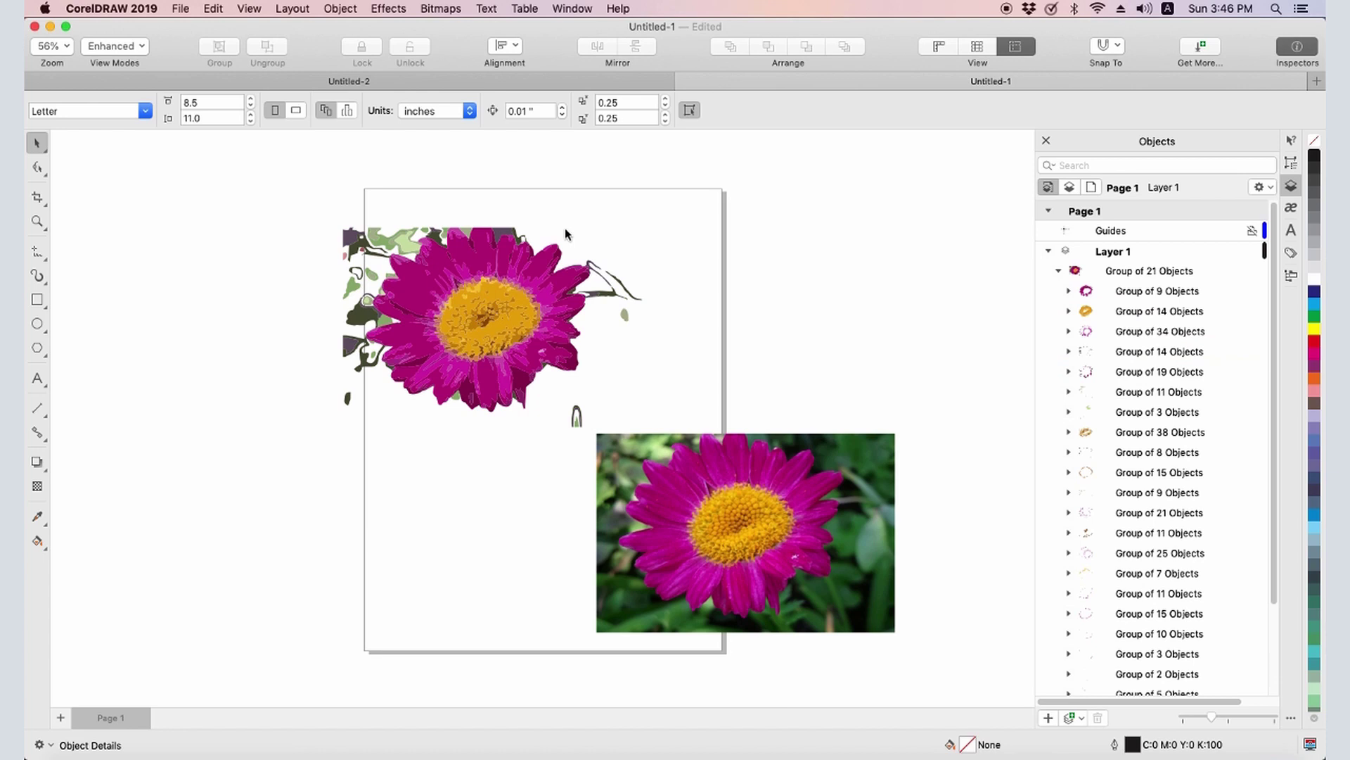
Step: Delete the dark outline pieces, leftover background, and remaining green foliage shapes
{"action": "left_click", "coordinate": [576, 415], "text": "ctrl"}
{"action": "key", "text": "Delete"}
{"action": "left_click", "coordinate": [354, 238], "text": "ctrl"}
{"action": "key", "text": "Delete"}
{"action": "left_click", "coordinate": [612, 302], "text": "ctrl"}
{"action": "key", "text": "Delete"}
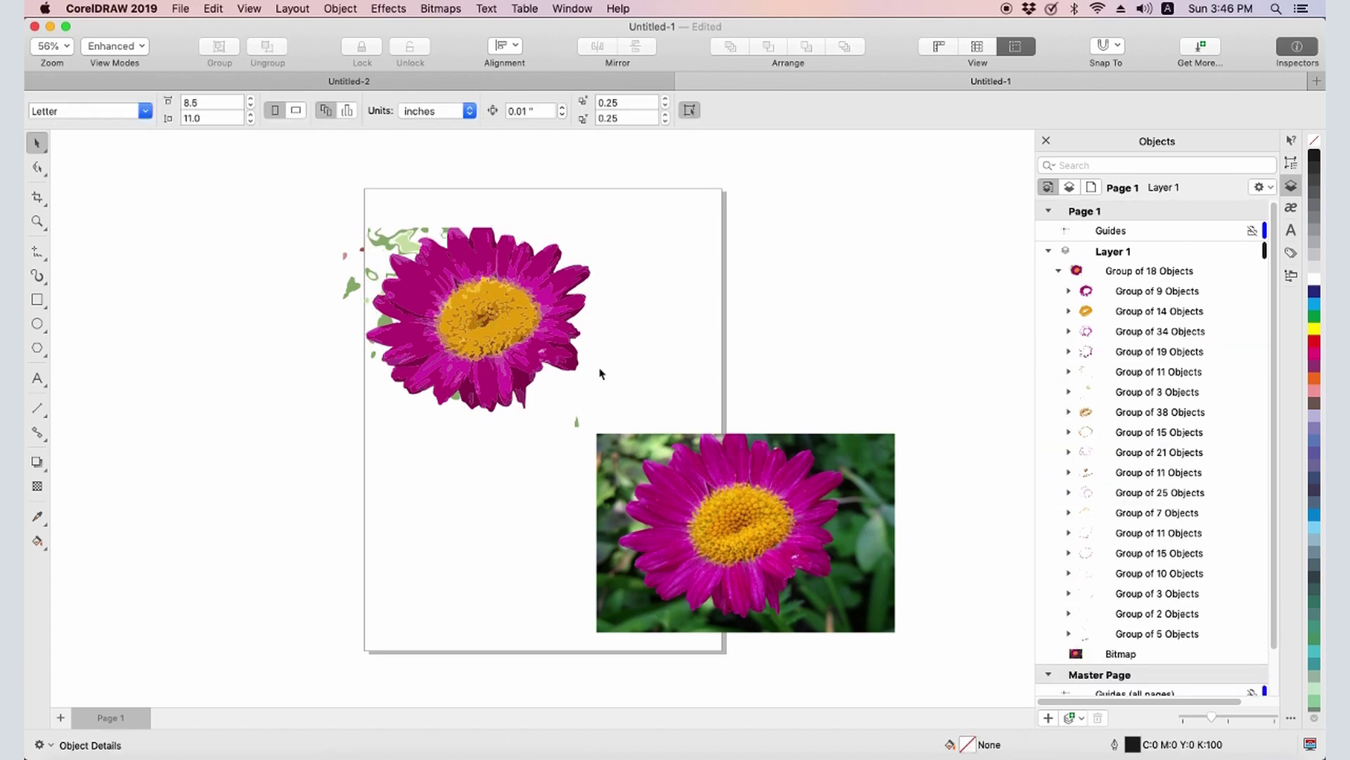
{"action": "left_click", "coordinate": [576, 420], "text": "ctrl"}
{"action": "key", "text": "Delete"}
{"action": "left_click", "coordinate": [409, 242], "text": "ctrl"}
{"action": "key", "text": "Delete"}
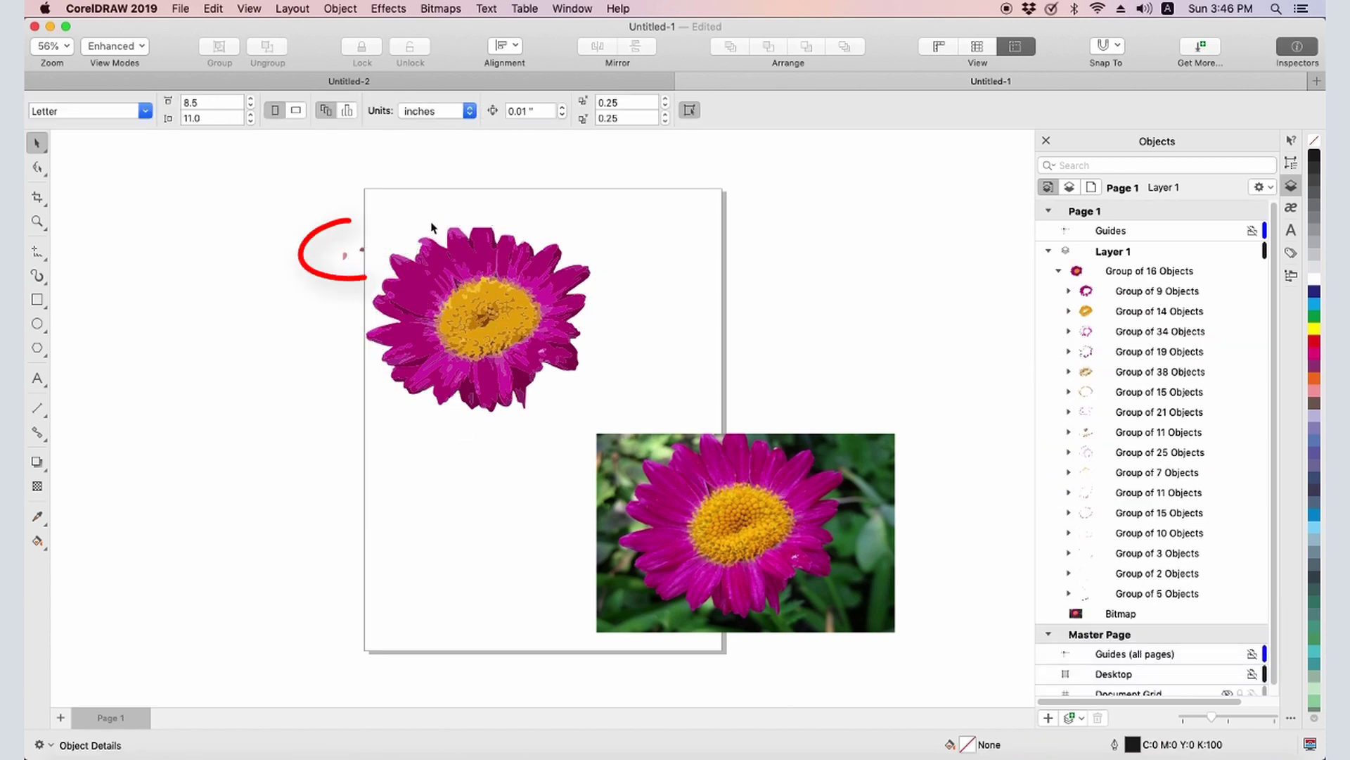
Step: Remove the small stray curve left of the flower and clear the selection
{"action": "left_click", "coordinate": [348, 259], "text": "ctrl"}
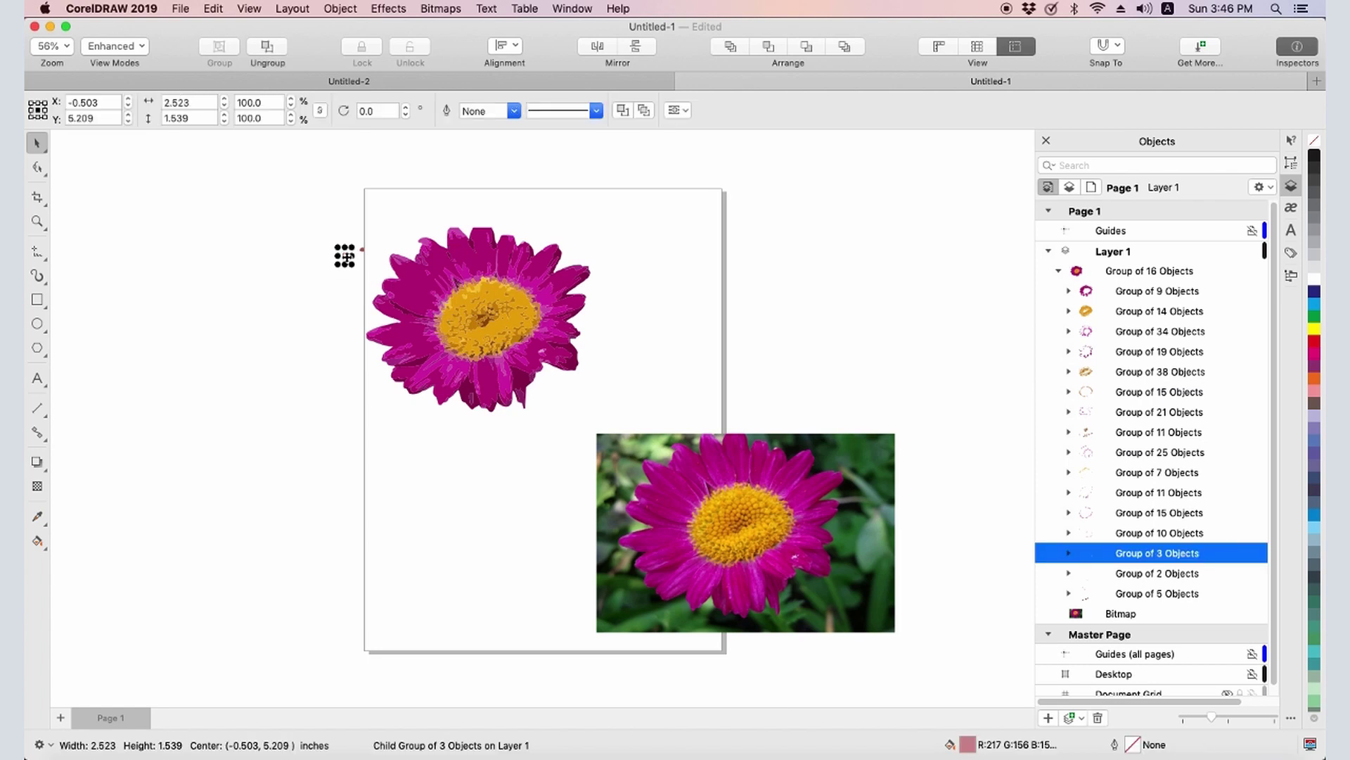
{"action": "left_click", "coordinate": [348, 256], "text": "ctrl"}
{"action": "key", "text": "Delete"}
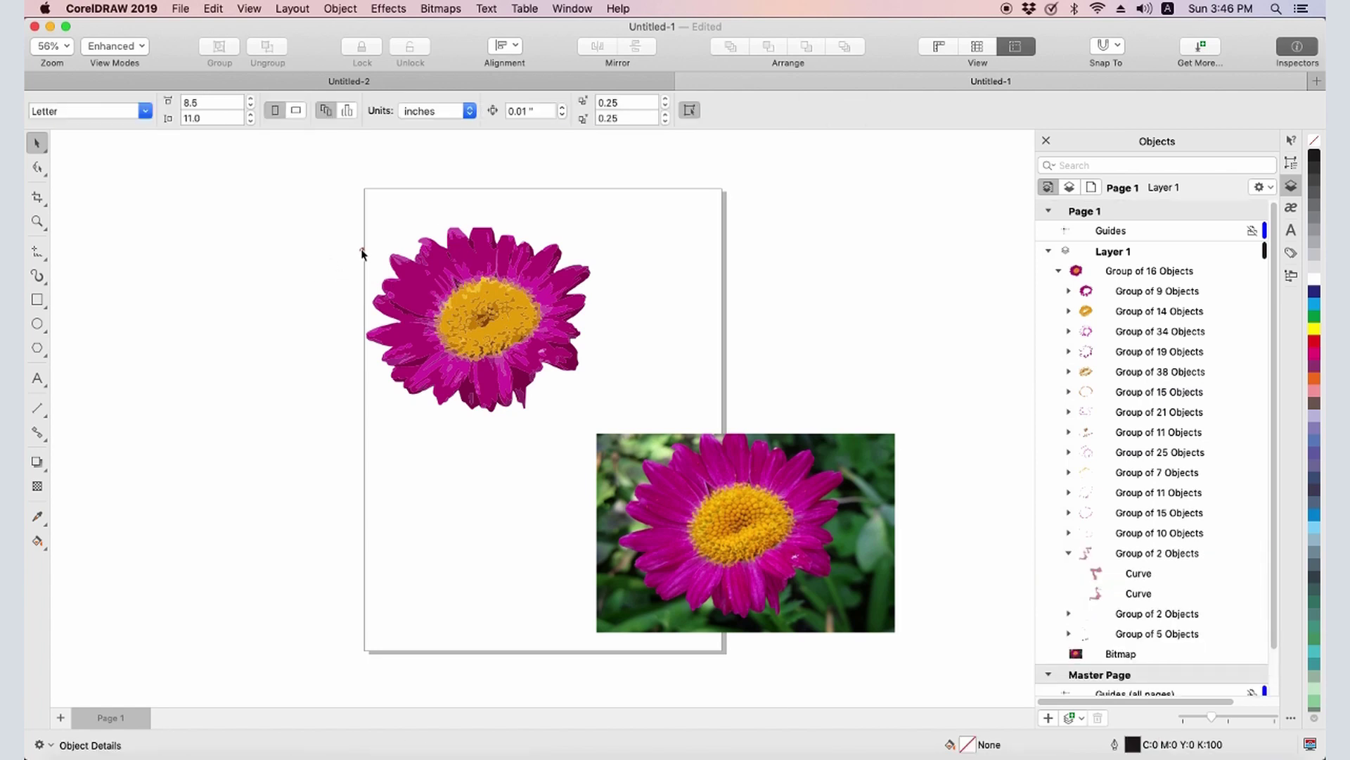
{"action": "left_click", "coordinate": [361, 250], "text": "ctrl"}
{"action": "left_click", "coordinate": [362, 250], "text": "ctrl"}
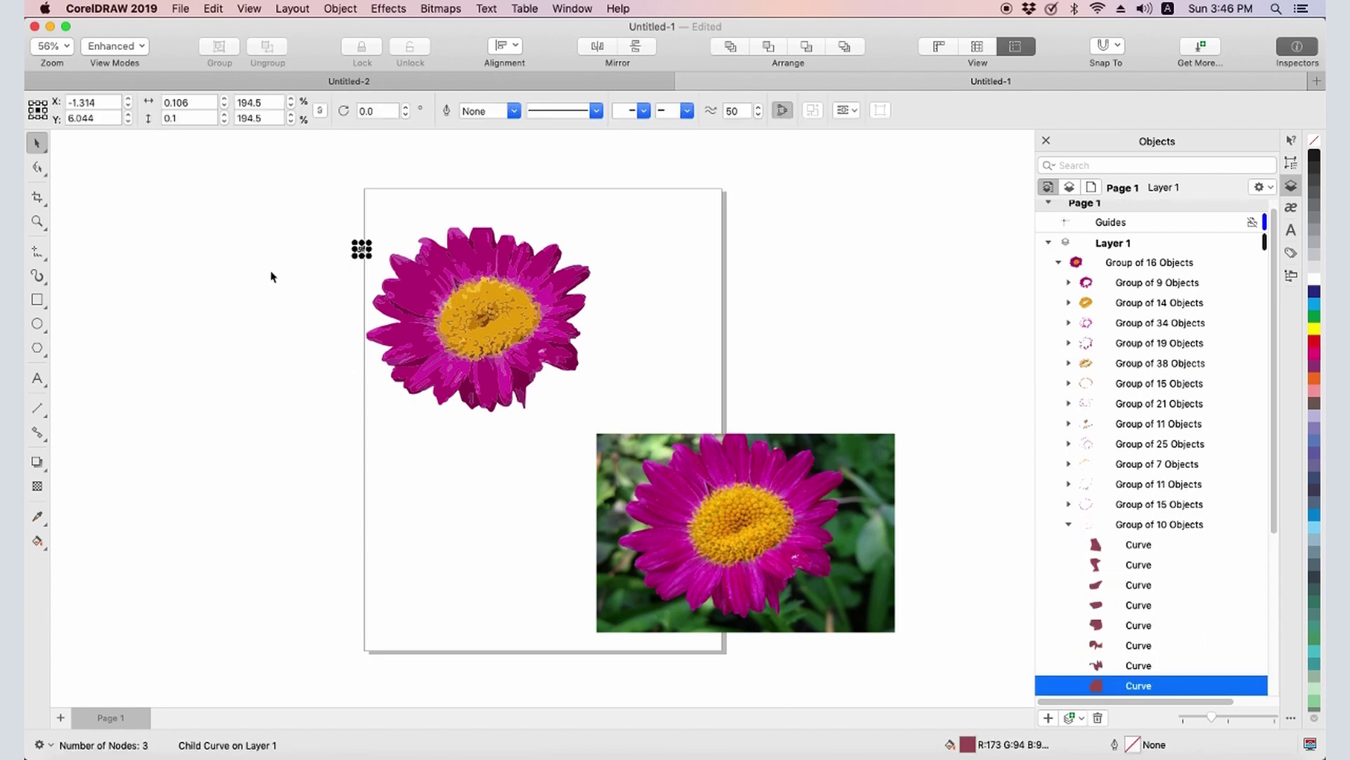
{"action": "left_click", "coordinate": [271, 277]}
Step: Delete the original photo and scale the 16-object flower group to about 72%
{"action": "left_click", "coordinate": [660, 481]}
{"action": "key", "text": "Delete"}
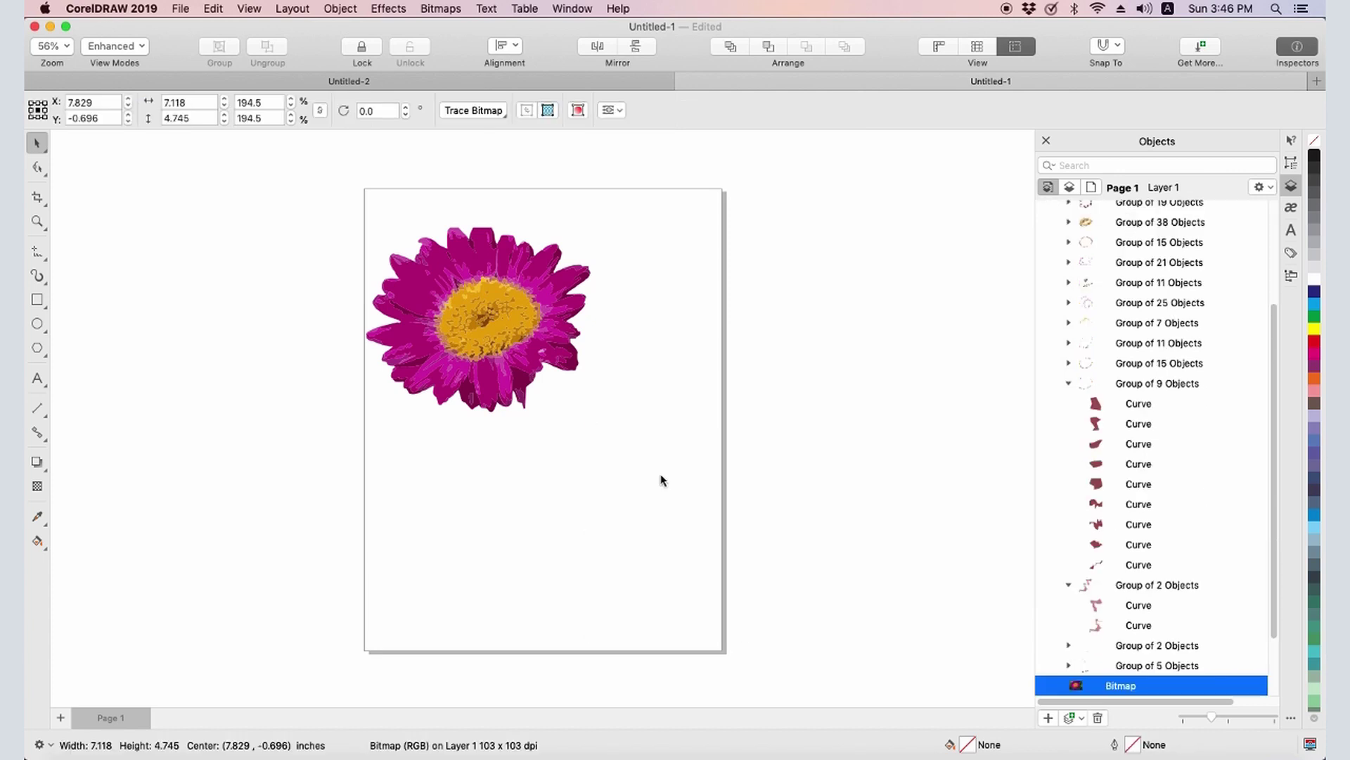
{"action": "left_click", "coordinate": [536, 352]}
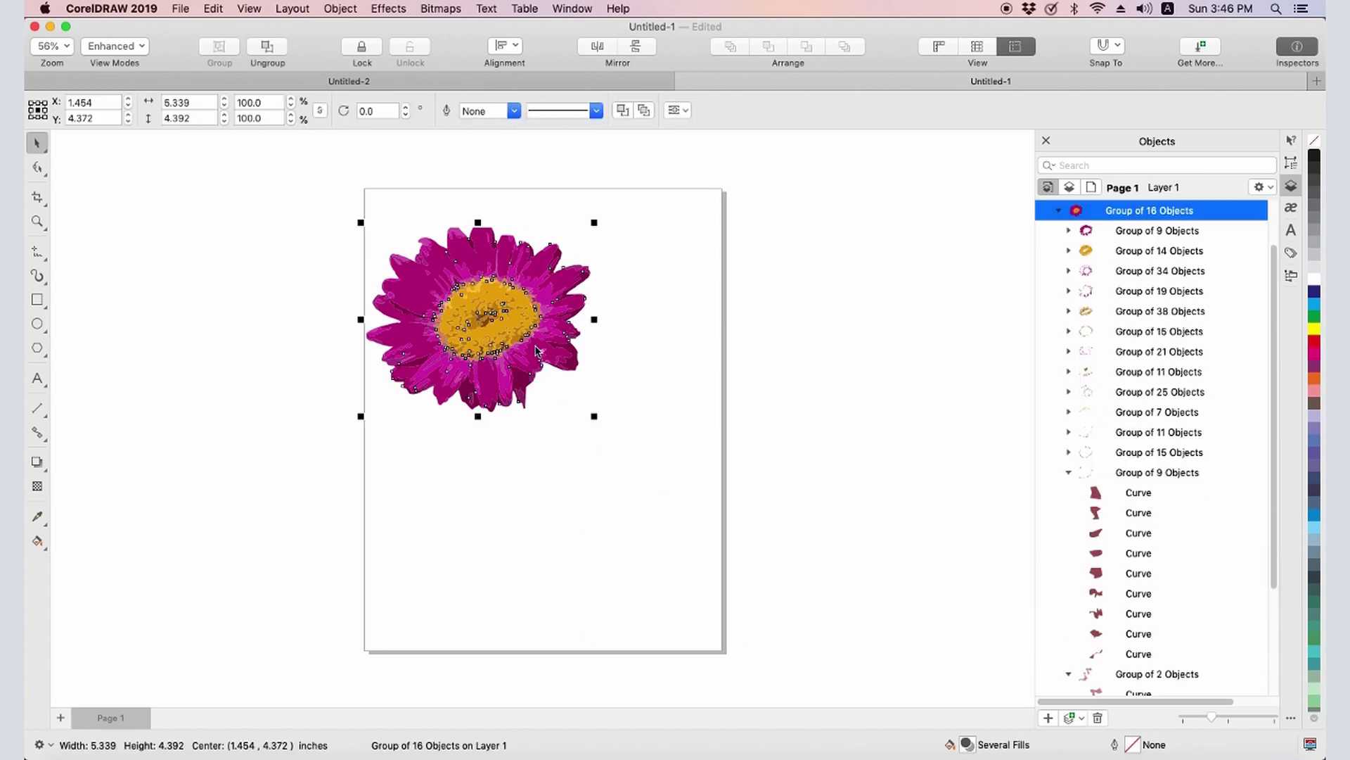
{"action": "left_click_drag", "start_coordinate": [594, 223], "coordinate": [556, 295]}
{"action": "left_click", "coordinate": [328, 283]}
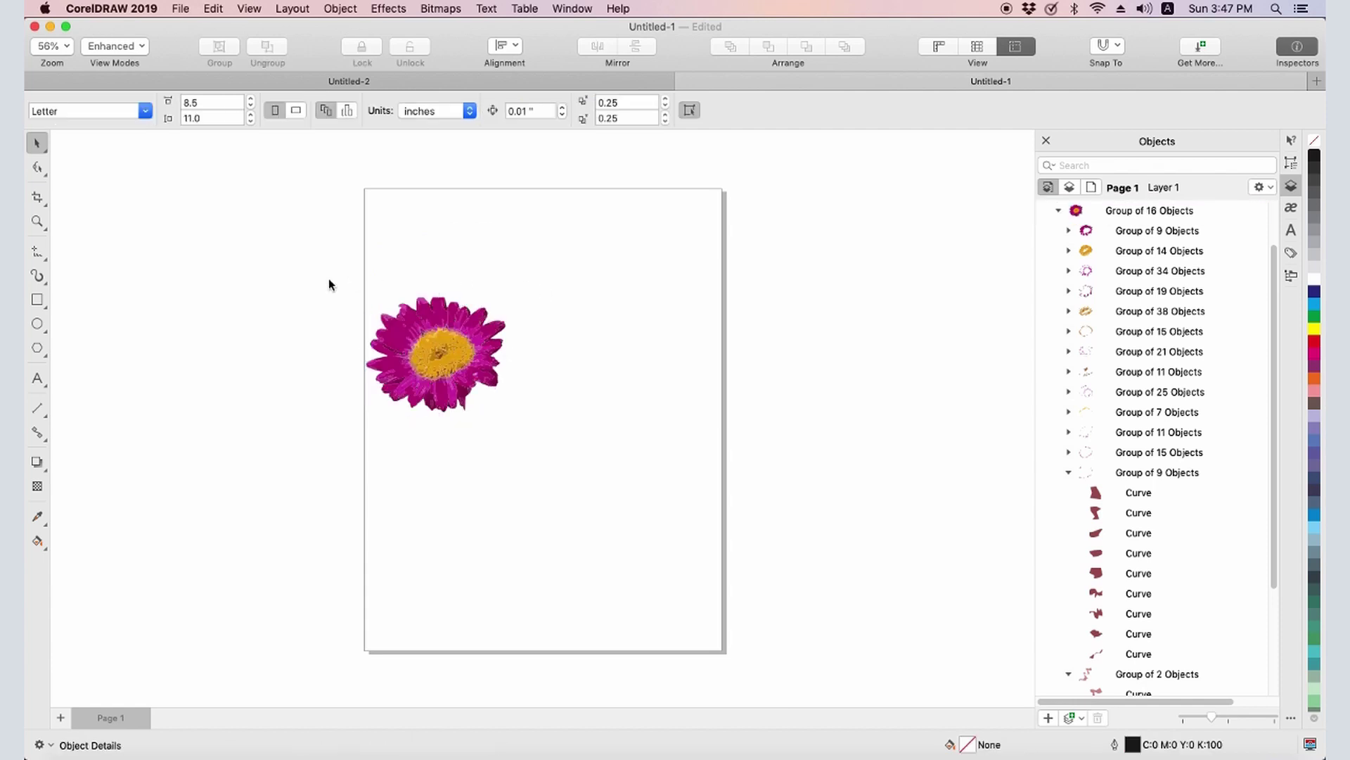
Step: Save the document as Pink Flower.cdr in the Clip Art > Flowers folder
{"action": "left_click", "coordinate": [180, 8]}
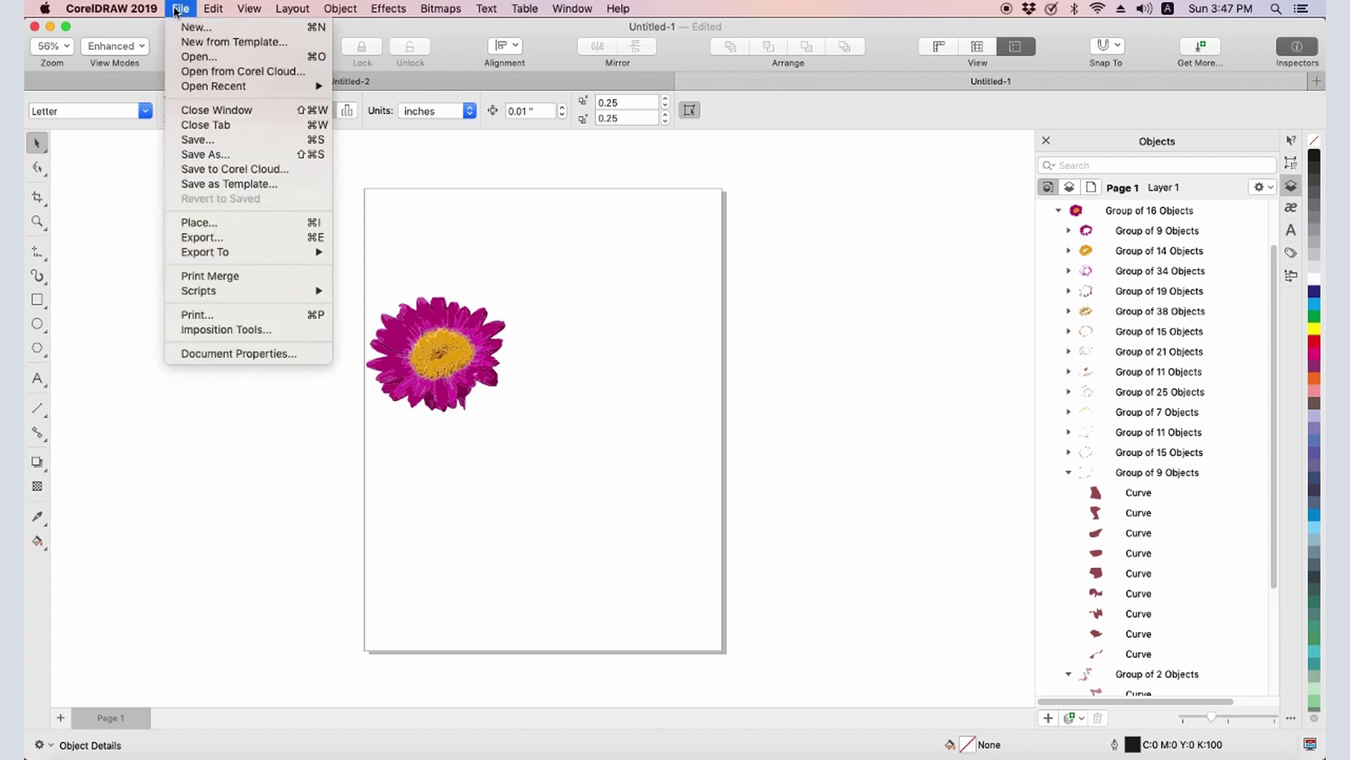
{"action": "left_click", "coordinate": [255, 161]}
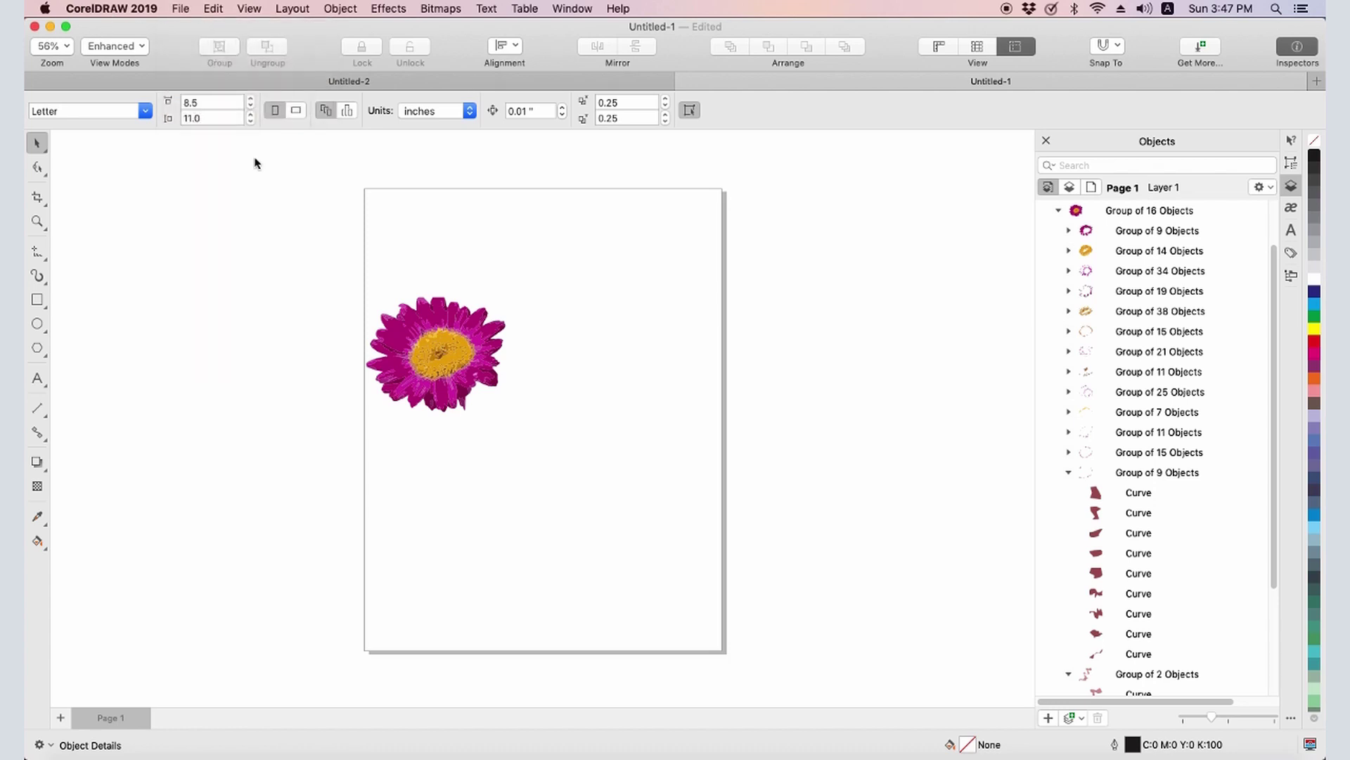
{"action": "key", "text": "BackSpace"}
{"action": "type", "text": "P"}
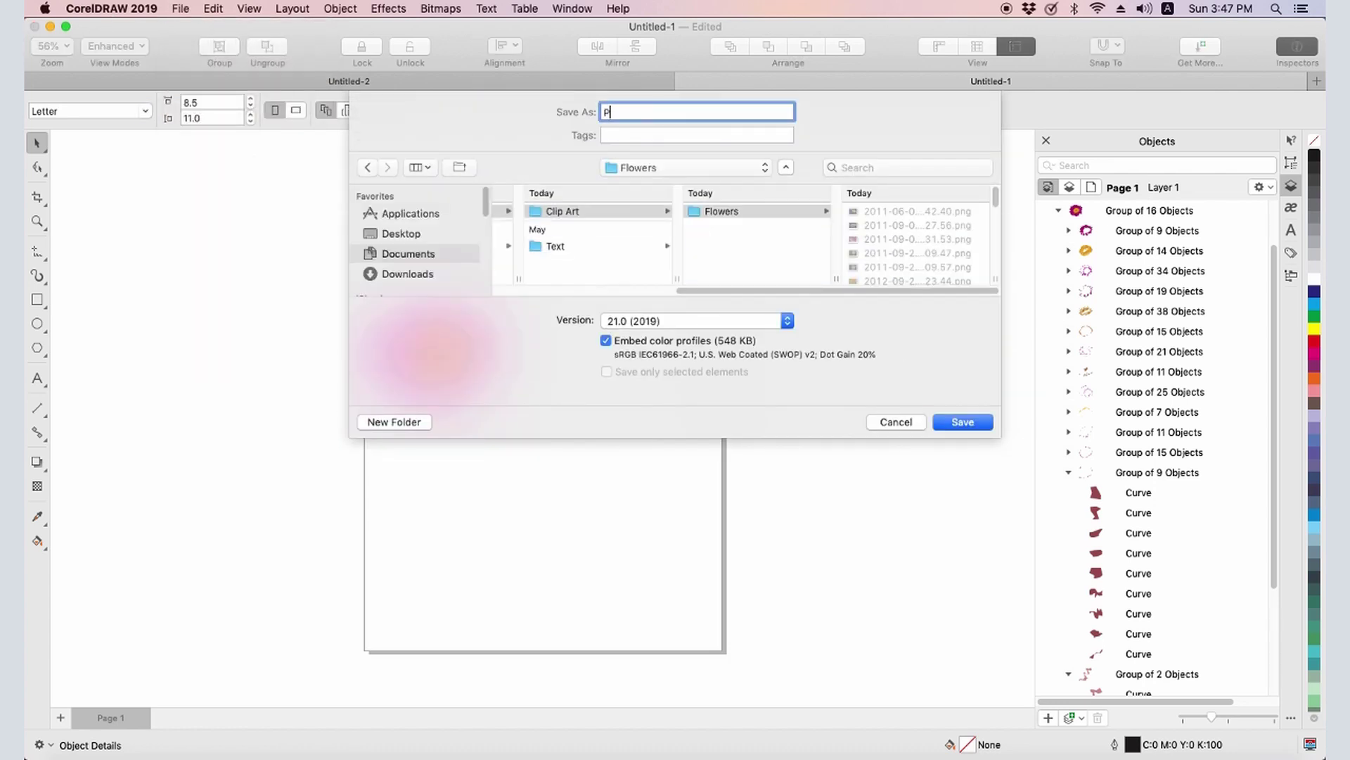
{"action": "type", "text": "ink Flower"}
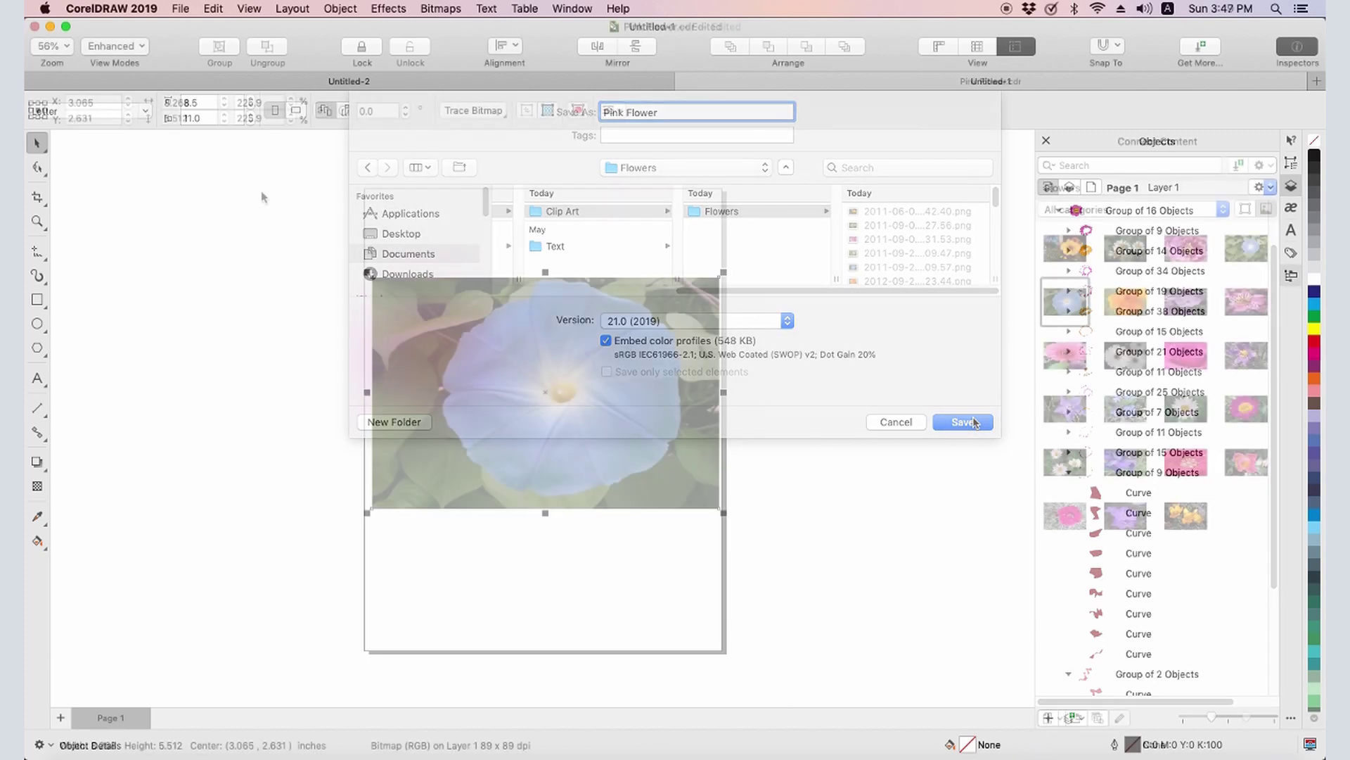
{"action": "left_click", "coordinate": [439, 9]}
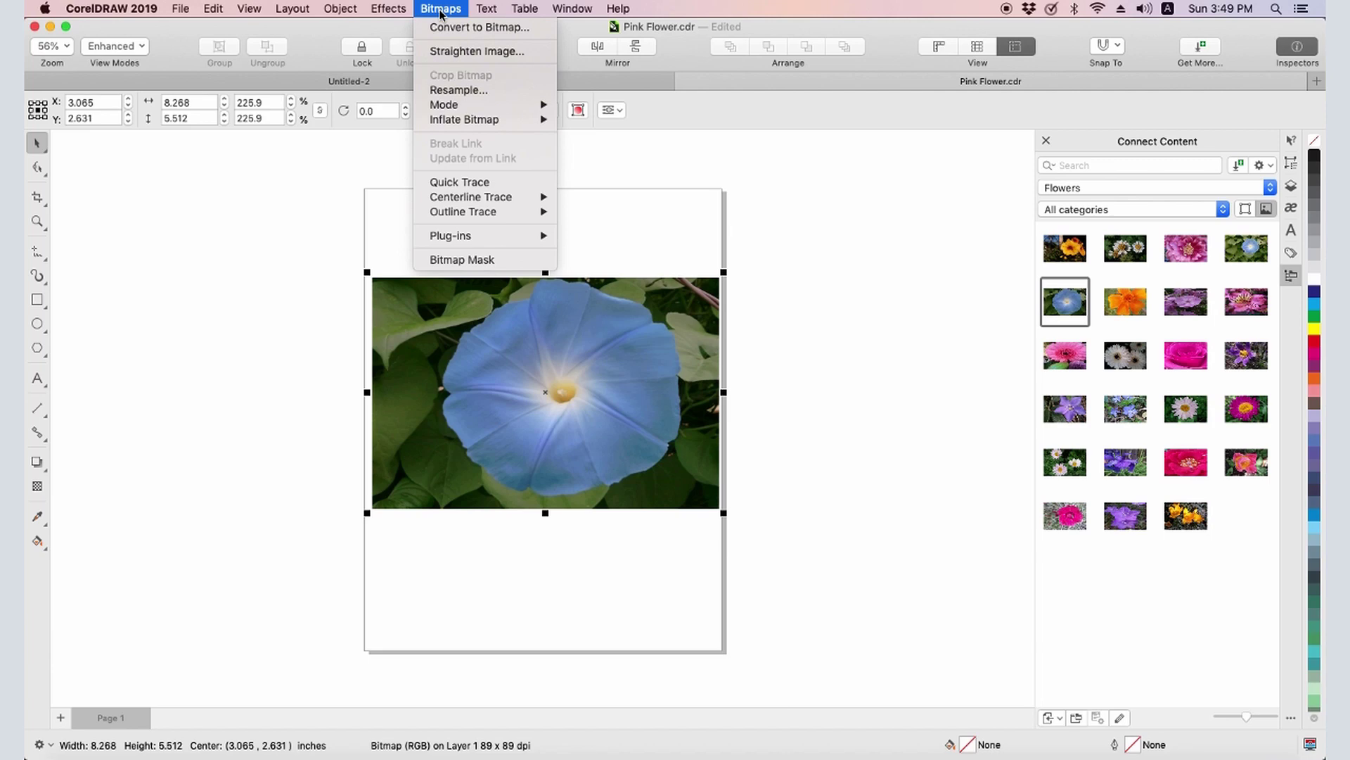
Step: Preview a clip-art trace of the blue flower and its colours, cancel, then restart the trace
{"action": "mouse_move", "coordinate": [462, 211]}
{"action": "left_click", "coordinate": [564, 263]}
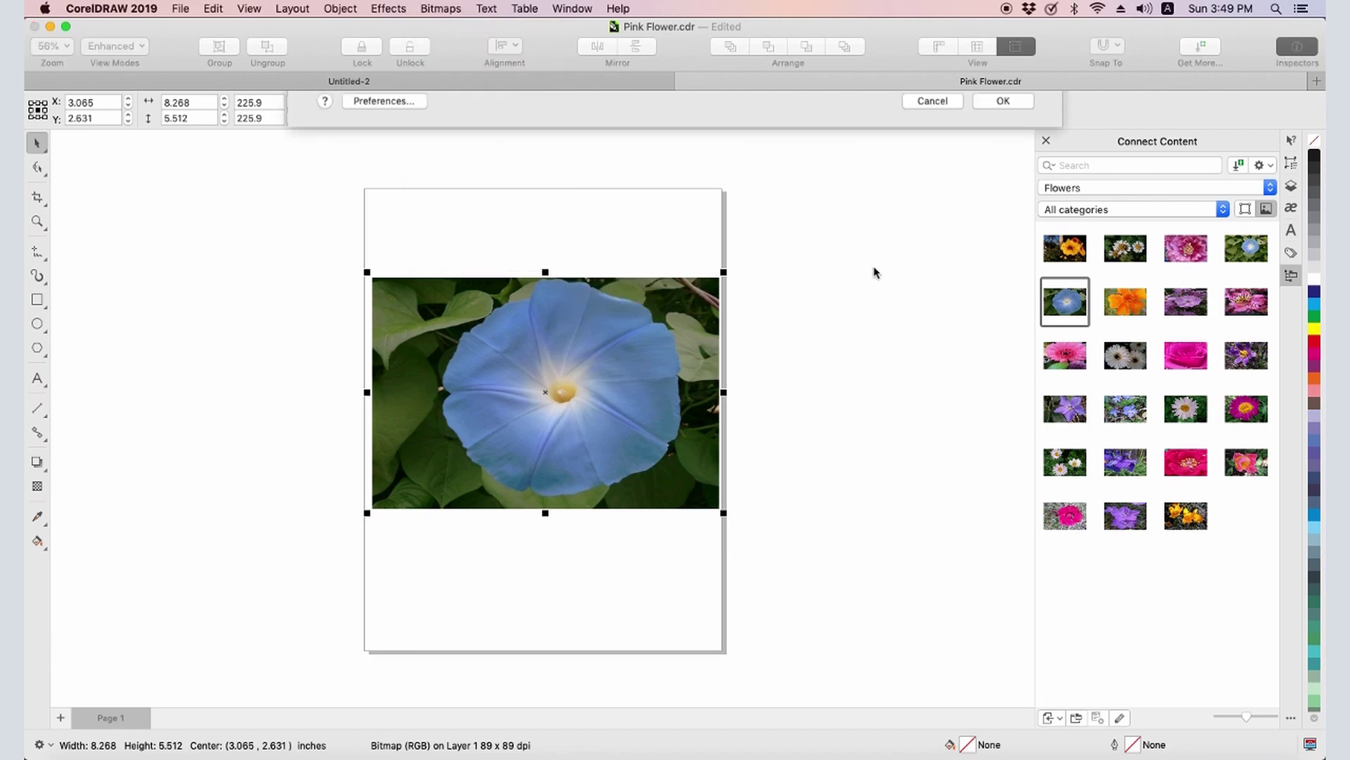
{"action": "left_click", "coordinate": [941, 143]}
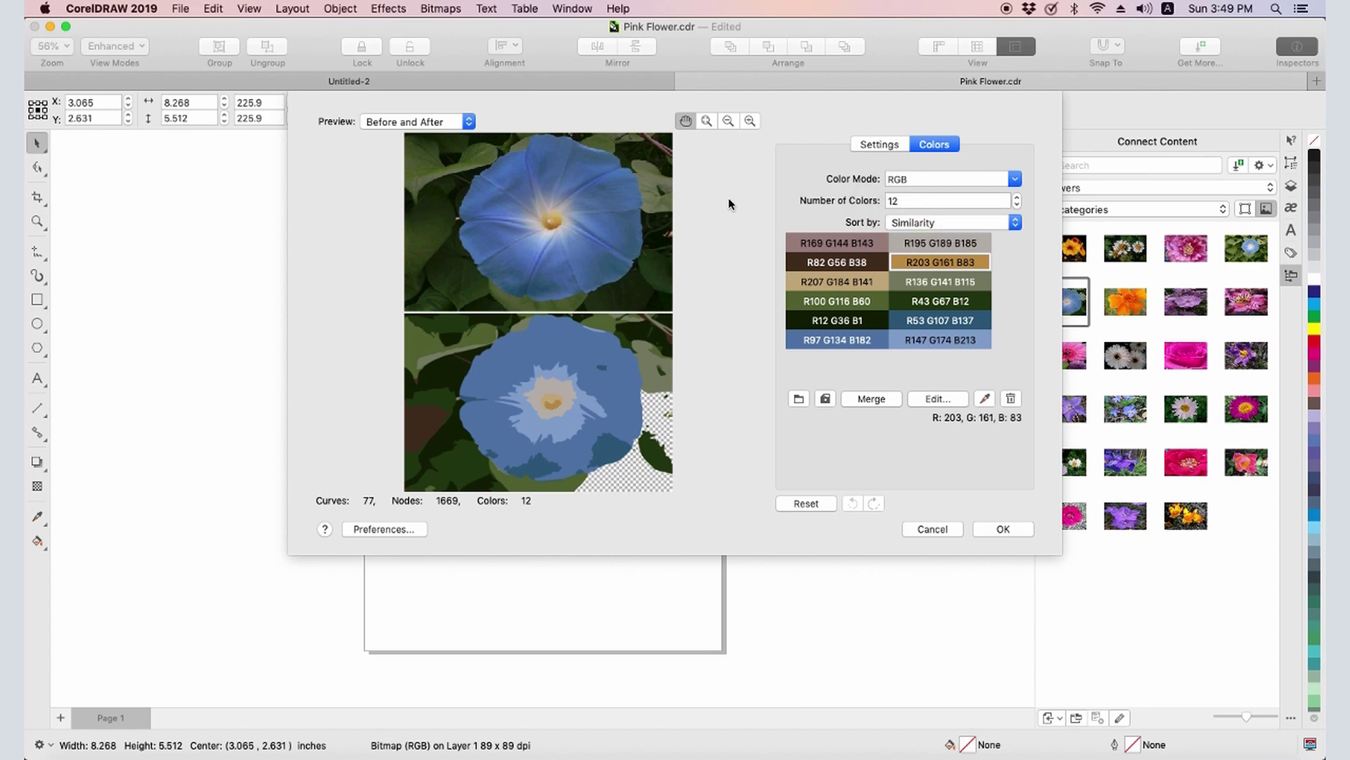
{"action": "left_click", "coordinate": [929, 531]}
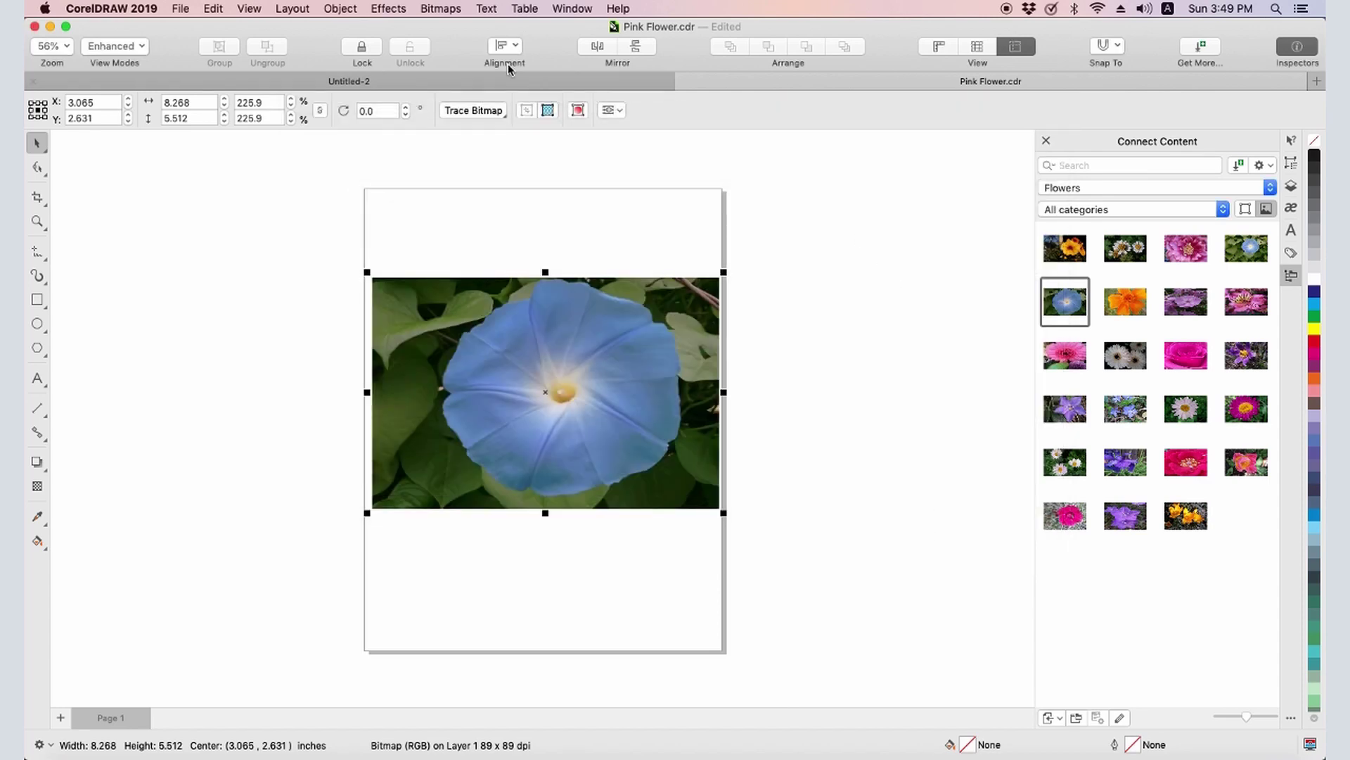
{"action": "left_click", "coordinate": [440, 9]}
{"action": "mouse_move", "coordinate": [464, 211]}
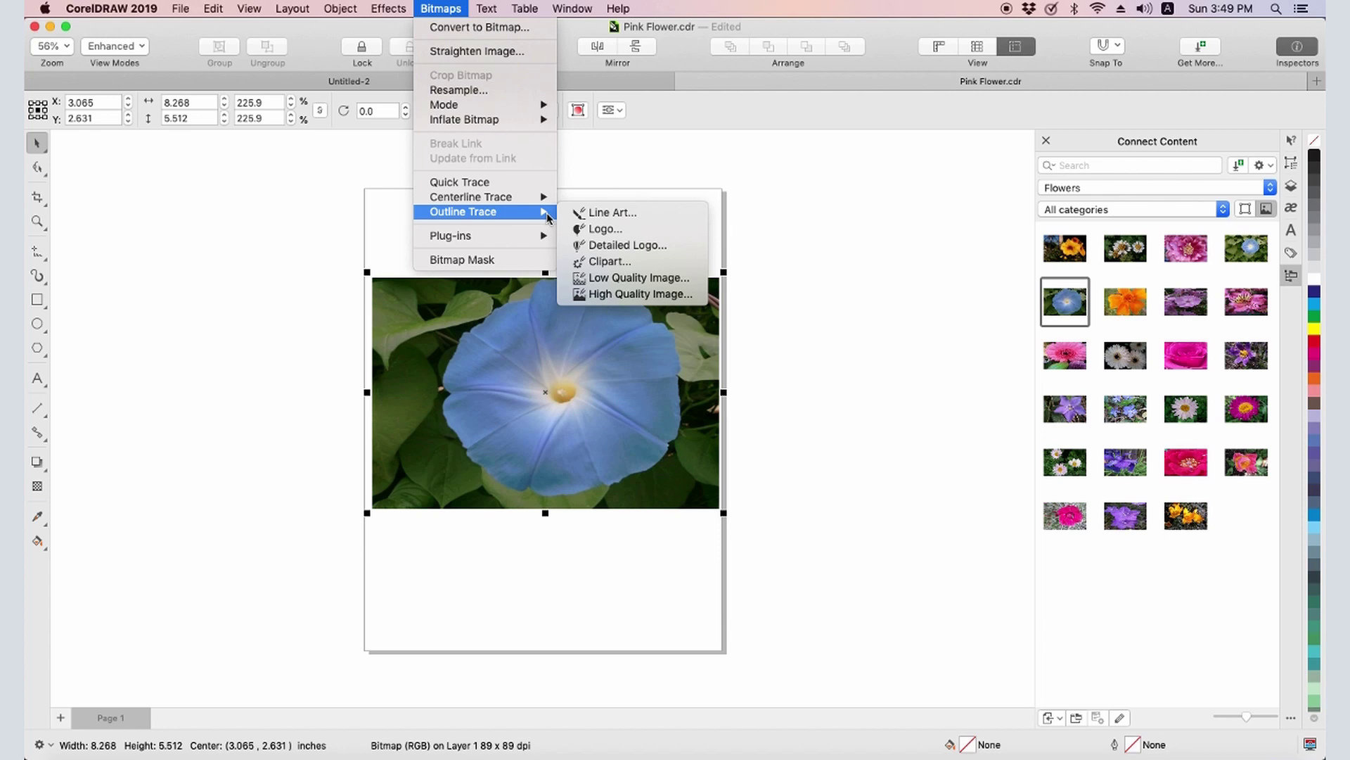
{"action": "left_click", "coordinate": [698, 278]}
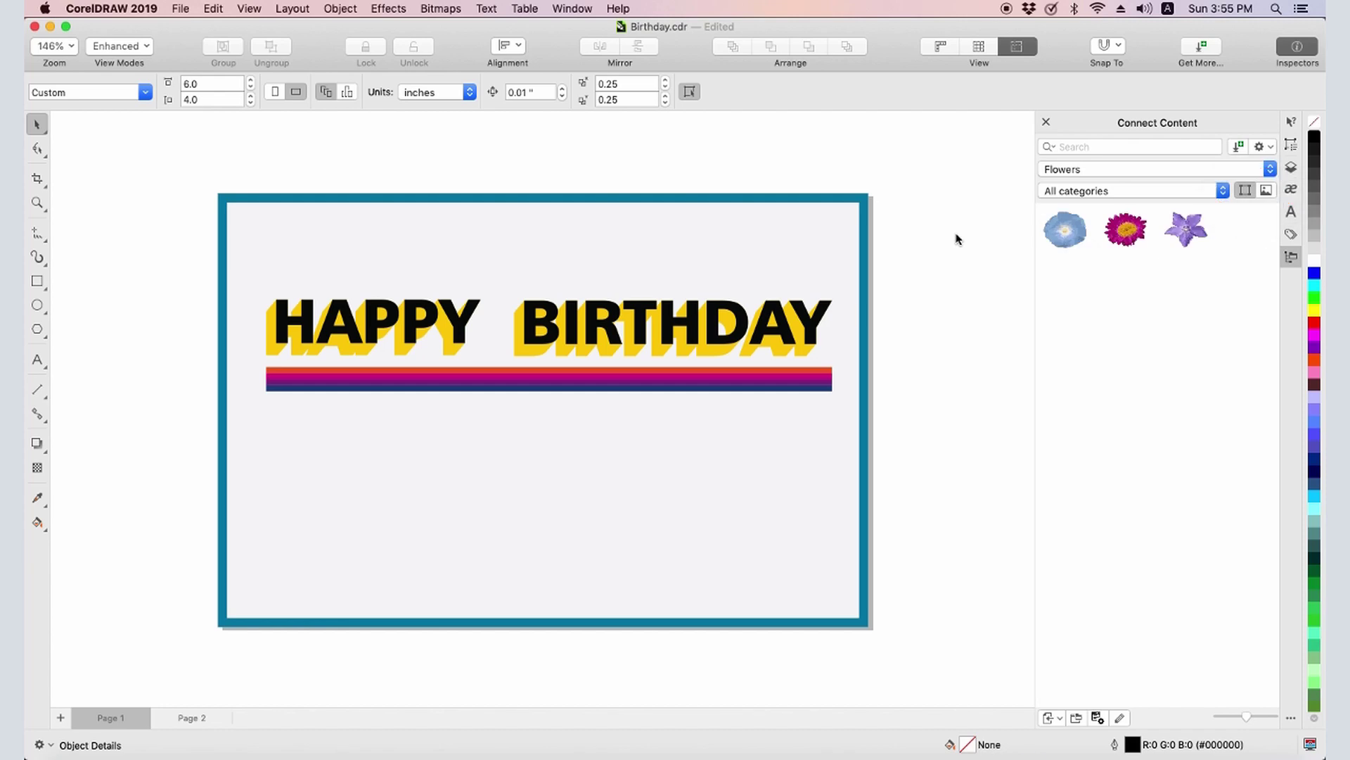
Step: Place the blue vector flower on the card, shrunk and inside the frame
{"action": "left_click_drag", "start_coordinate": [1057, 236], "coordinate": [312, 531]}
{"action": "left_click_drag", "start_coordinate": [457, 396], "coordinate": [358, 482]}
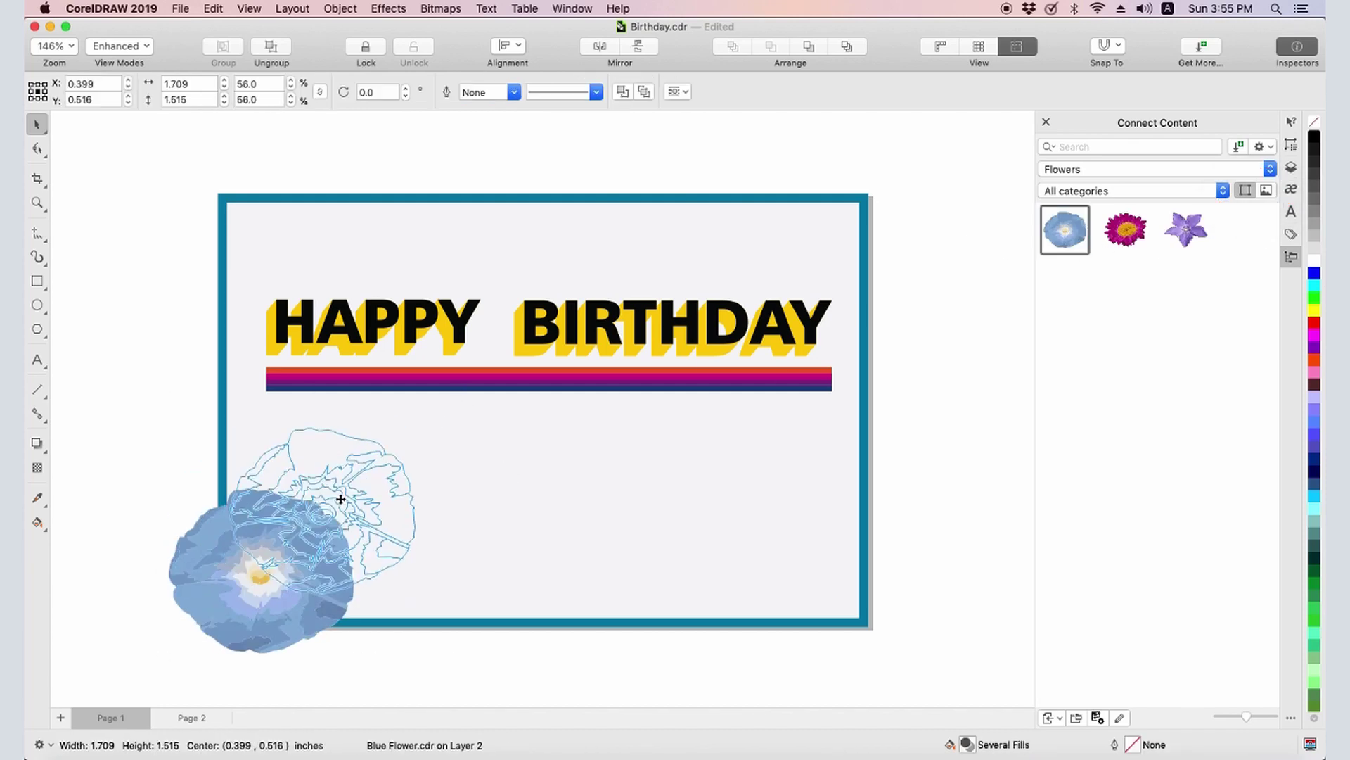
{"action": "left_click_drag", "start_coordinate": [316, 548], "coordinate": [396, 483]}
Step: Add the pink flower, shrink it, and set it beside the blue one
{"action": "left_click_drag", "start_coordinate": [1125, 229], "coordinate": [633, 506]}
{"action": "left_click_drag", "start_coordinate": [820, 347], "coordinate": [649, 492]}
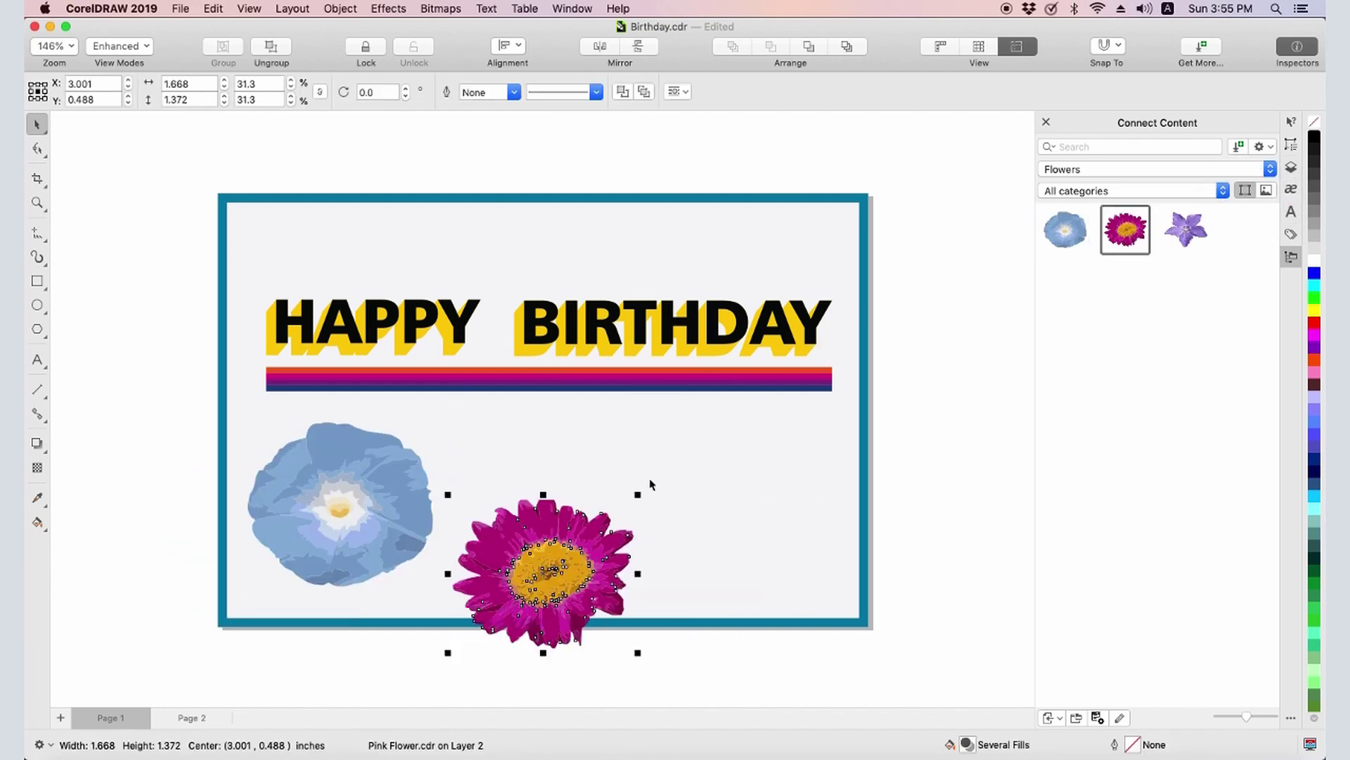
{"action": "left_click_drag", "start_coordinate": [549, 570], "coordinate": [549, 500]}
{"action": "left_click_drag", "start_coordinate": [644, 575], "coordinate": [671, 601]}
Step: Add the purple flower, size it, and line it up on the right inside the frame
{"action": "left_click_drag", "start_coordinate": [1186, 229], "coordinate": [791, 475]}
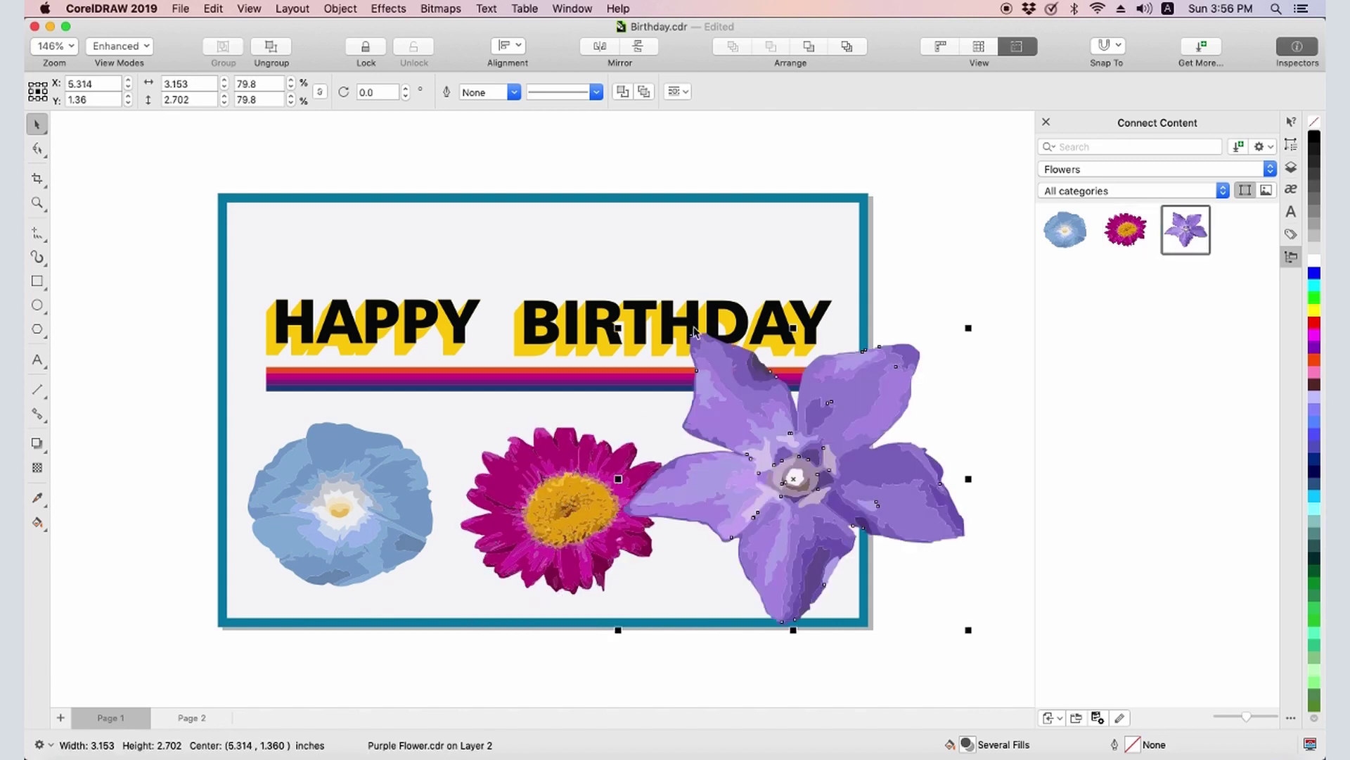
{"action": "left_click_drag", "start_coordinate": [618, 325], "coordinate": [793, 477]}
{"action": "left_click_drag", "start_coordinate": [885, 553], "coordinate": [754, 504]}
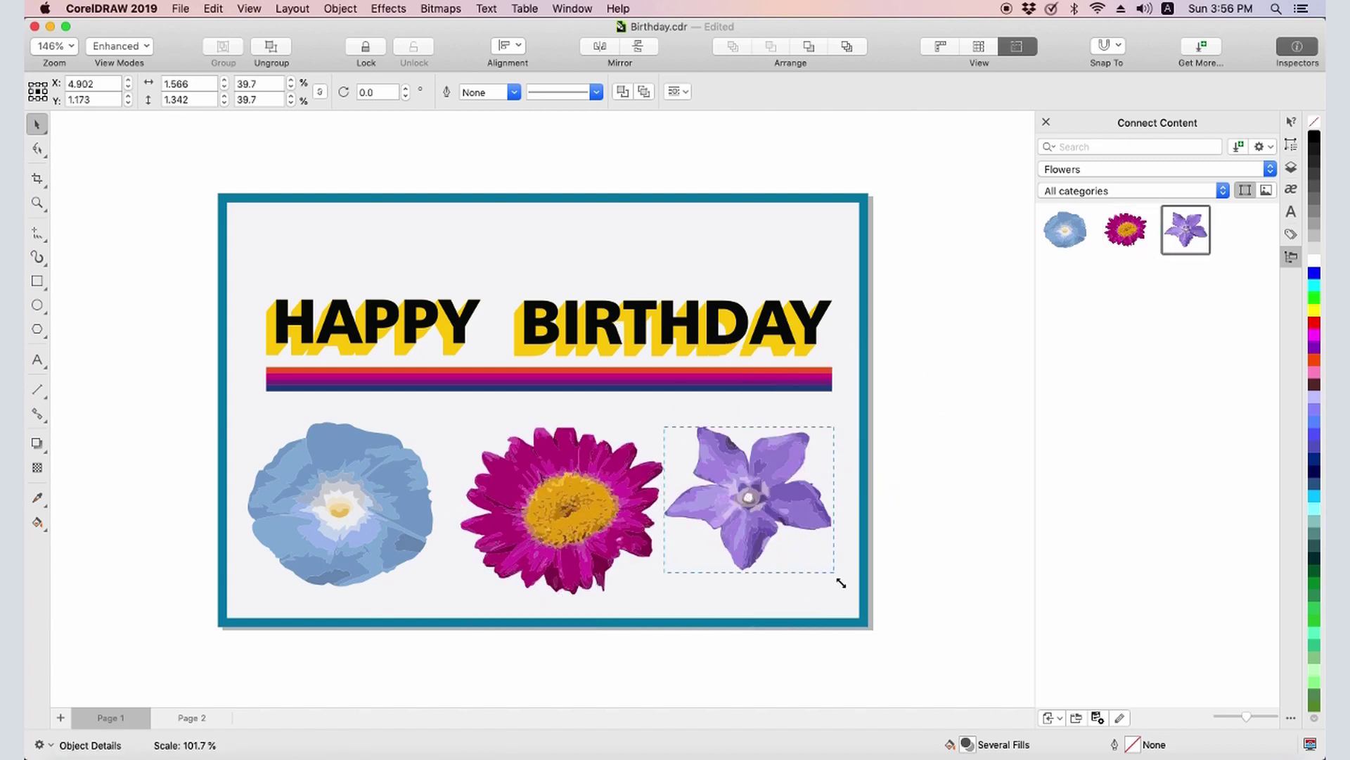
{"action": "left_click_drag", "start_coordinate": [840, 581], "coordinate": [852, 589]}
{"action": "left_click_drag", "start_coordinate": [780, 520], "coordinate": [781, 524]}
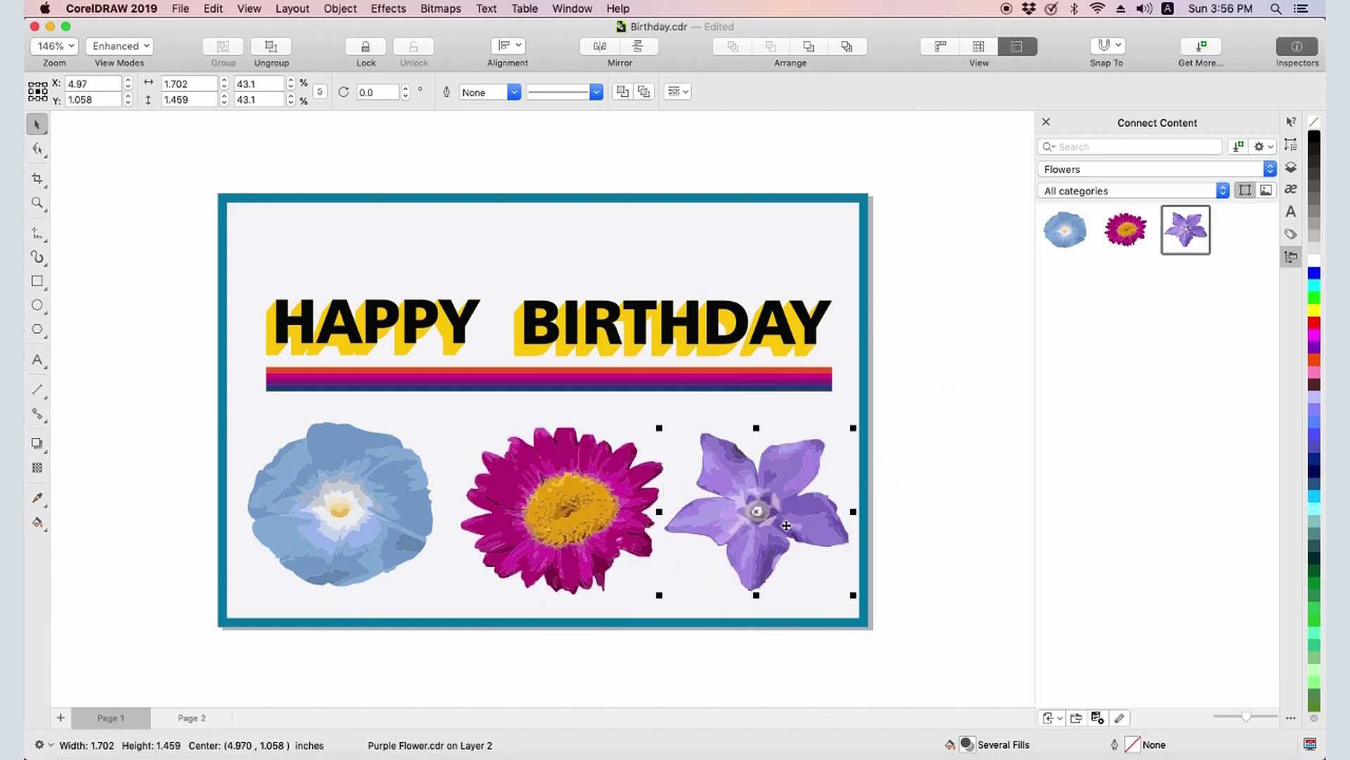
{"action": "left_click", "coordinate": [924, 527]}
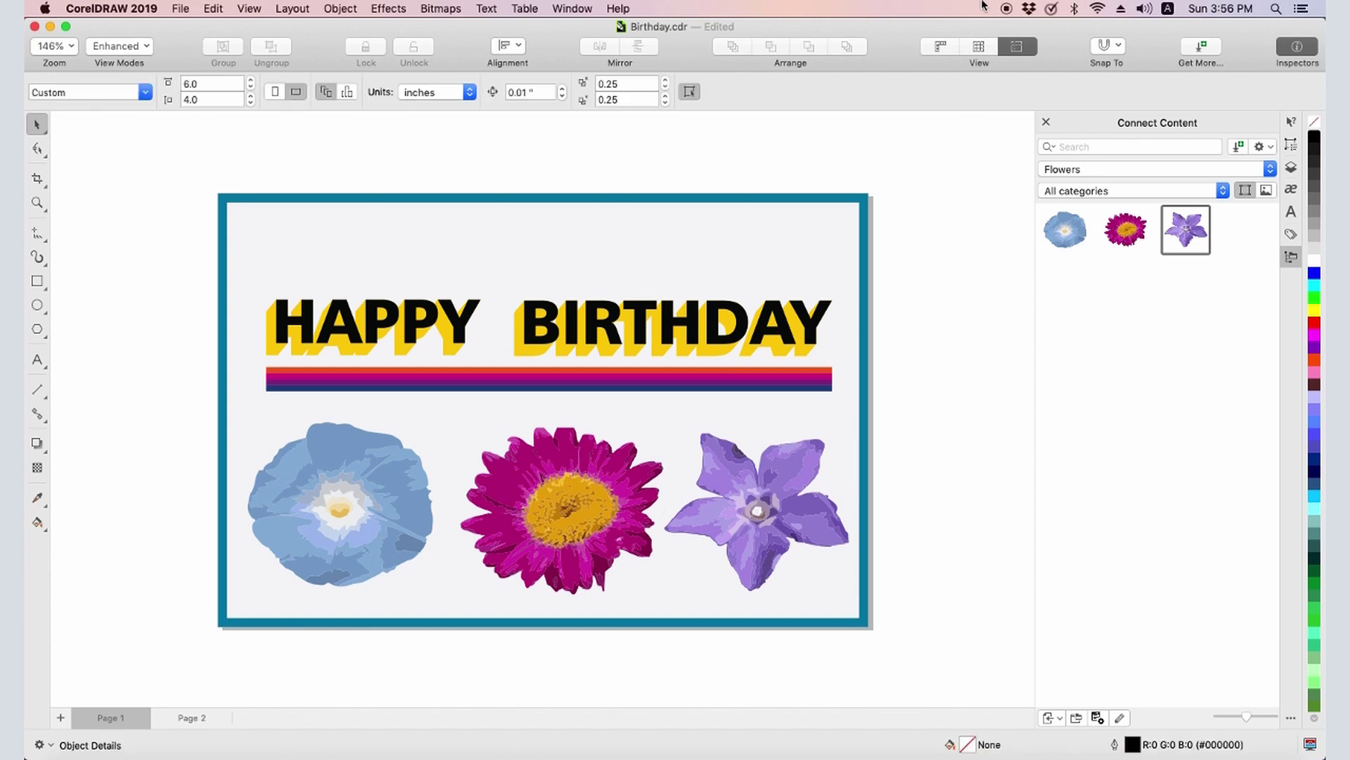
{"action": "left_click", "coordinate": [1005, 10]}
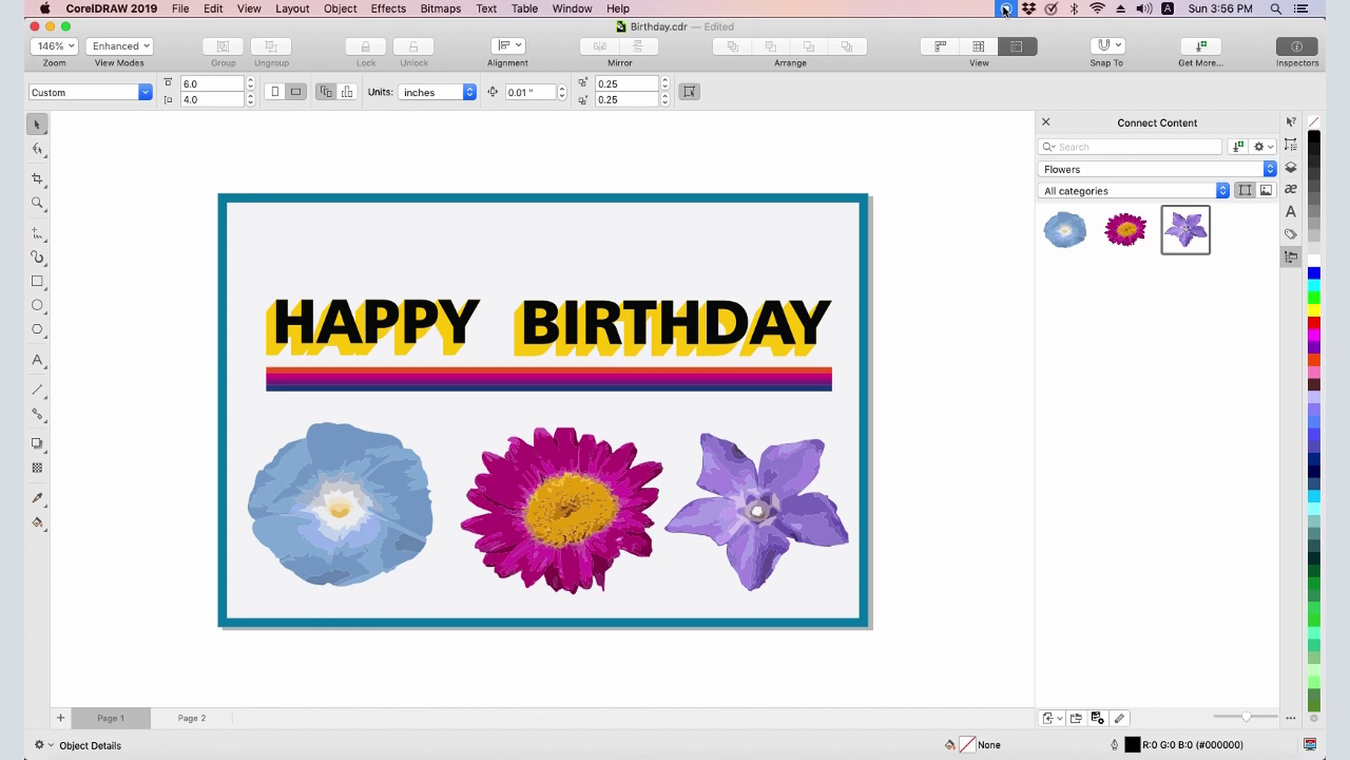